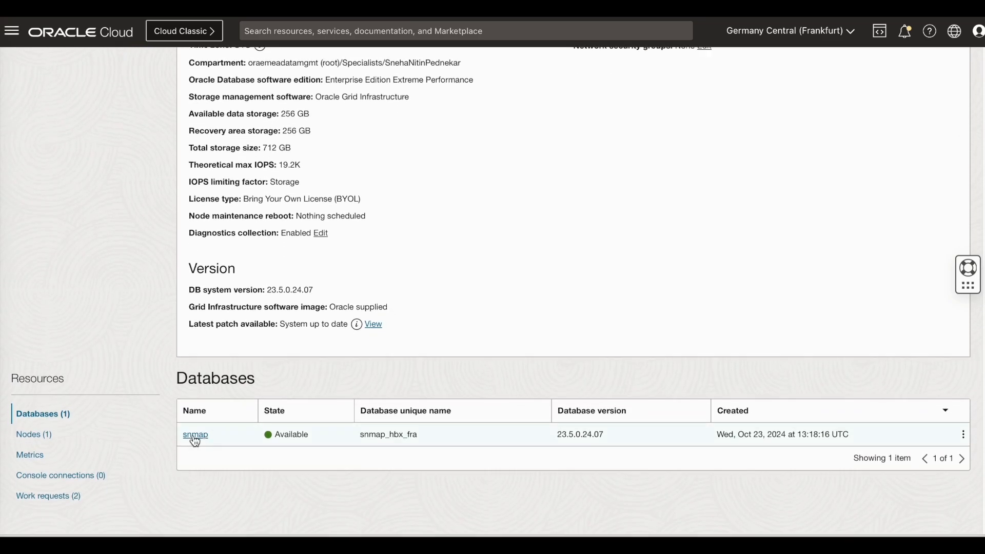
Open the snmap database's Data Guard Associations and follow the link to its snmap peer database
{"action": "left_click", "coordinate": [196, 435]}
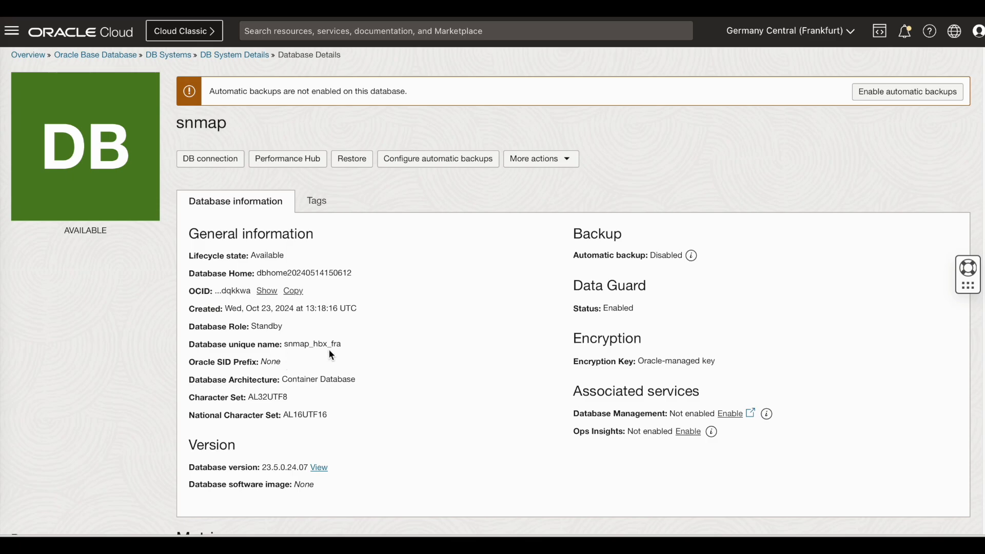
{"action": "scroll", "coordinate": [331, 354], "scroll_direction": "down", "scroll_amount": 4}
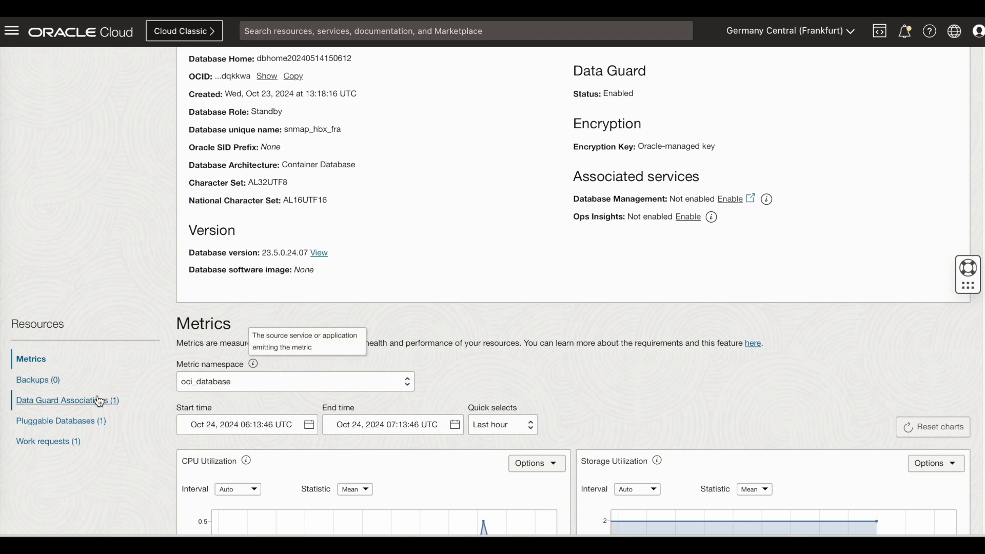
{"action": "left_click", "coordinate": [99, 400]}
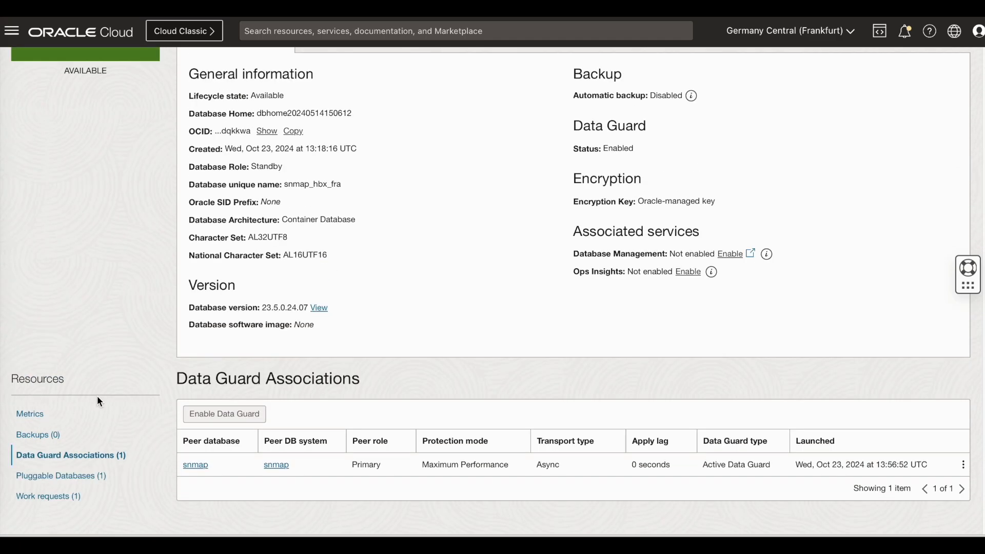
{"action": "left_click", "coordinate": [196, 465]}
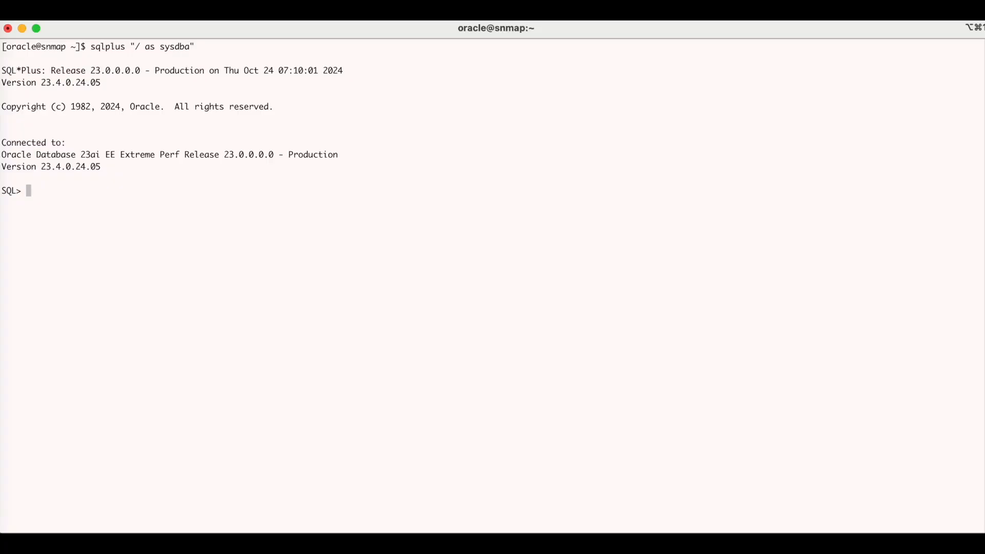
List the PDBs, switch to METRO, and create DATASAFE_ADMIN with CONNECT and RESOURCE granted
{"action": "key", "text": "Return"}
{"action": "key", "text": "Return"}
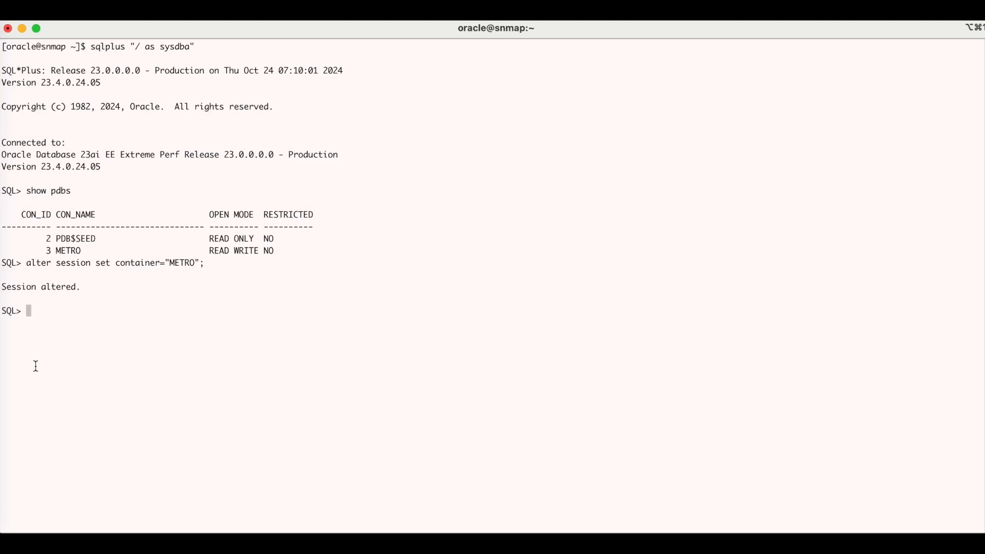
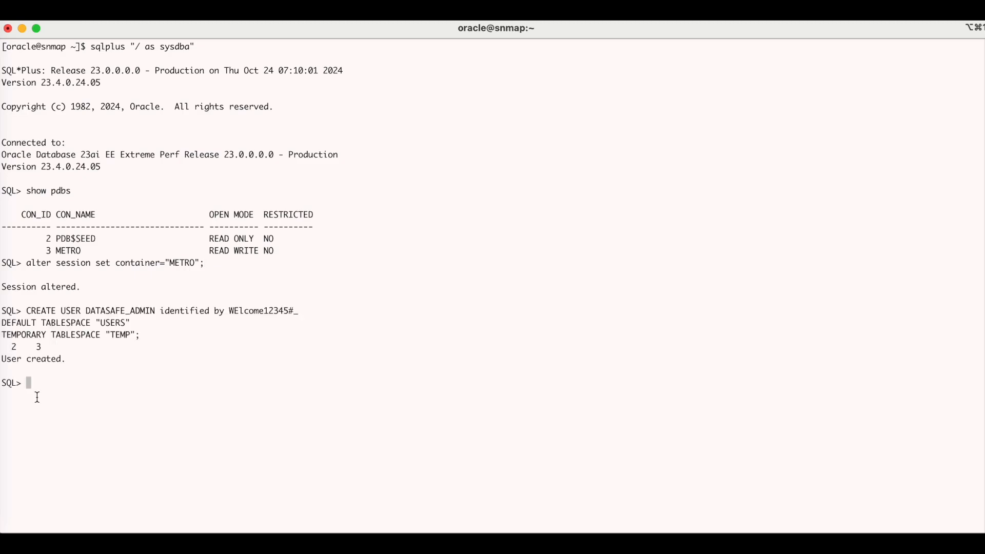
{"action": "key", "text": "Return"}
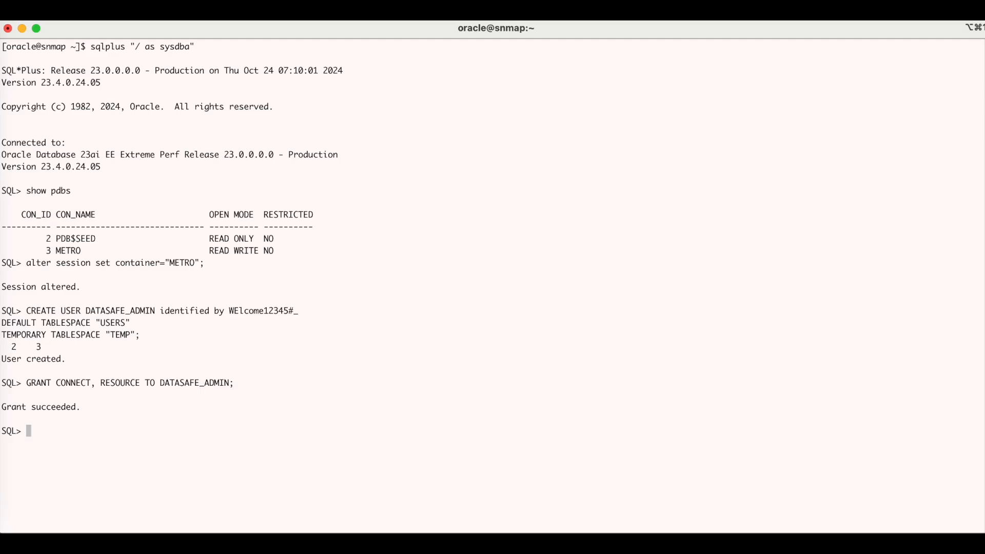
Run datasafe_privileges.sql for DATASAFE_ADMIN with action grant and privilege mode all
{"action": "type", "text": "!"}
{"action": "key", "text": "Return"}
{"action": "type", "text": "ls -ltra"}
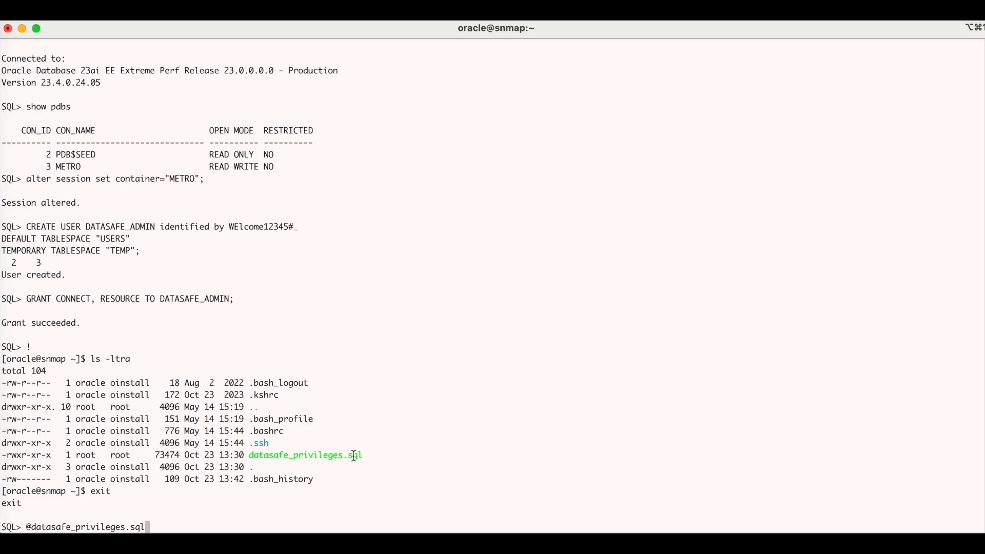
{"action": "key", "text": "Return"}
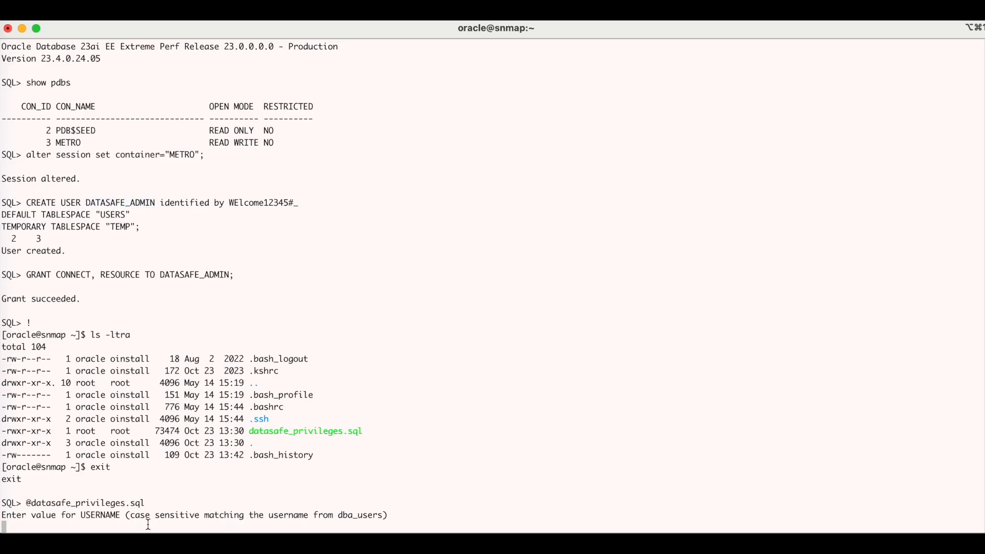
{"action": "type", "text": "DATASAFE_ADMIN"}
{"action": "key", "text": "Return"}
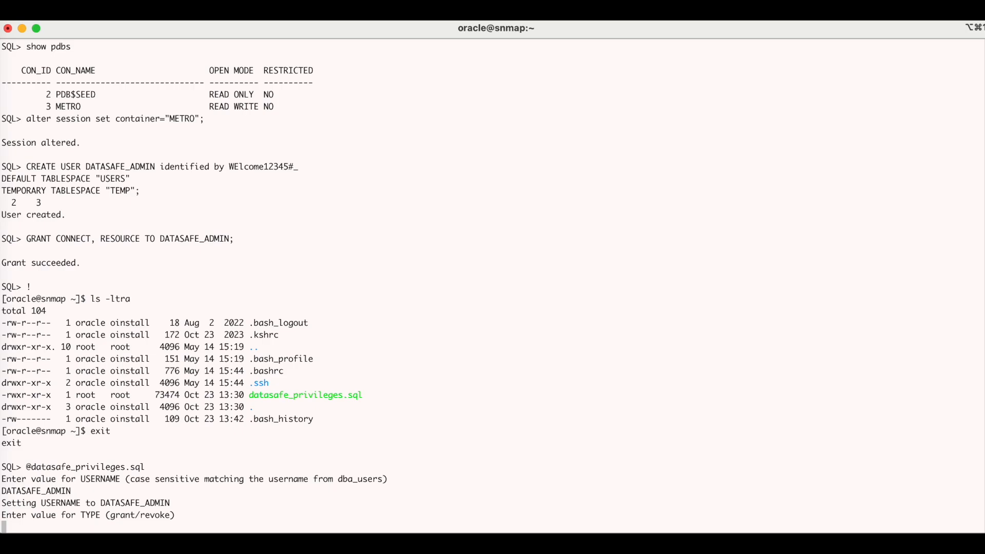
{"action": "type", "text": "grant"}
{"action": "key", "text": "Return"}
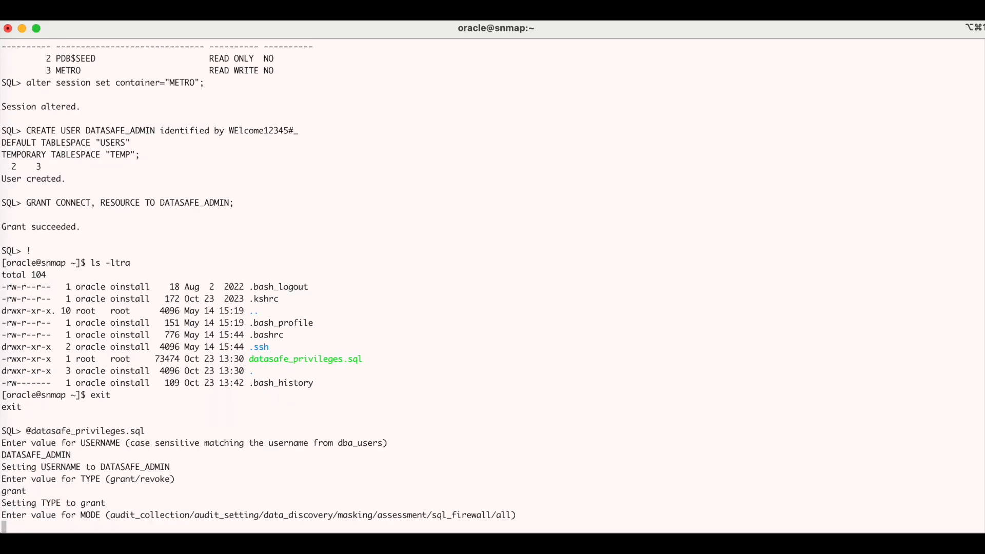
{"action": "type", "text": "all"}
{"action": "key", "text": "Return"}
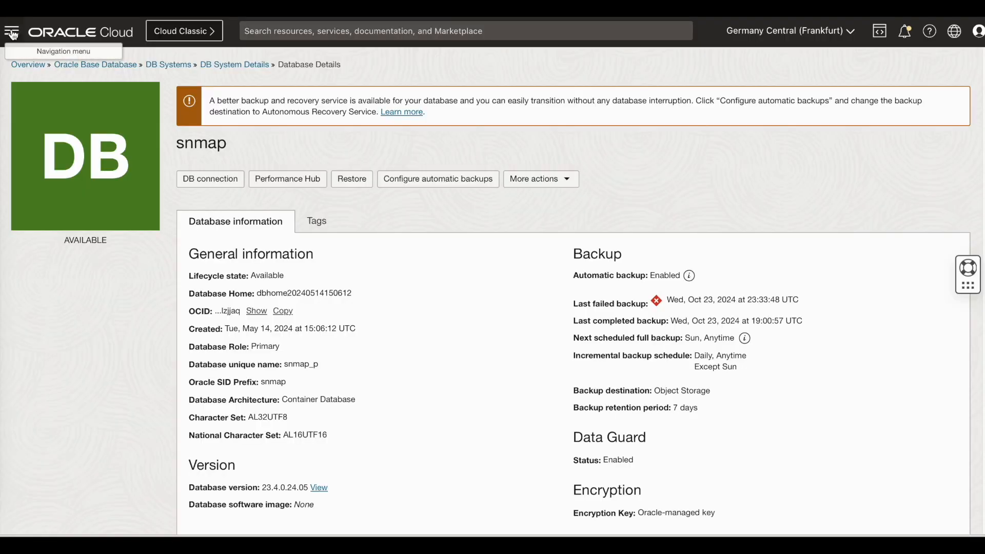
Go to Data Safe and start the Oracle cloud database registration wizard with snmap selected
{"action": "left_click", "coordinate": [12, 31]}
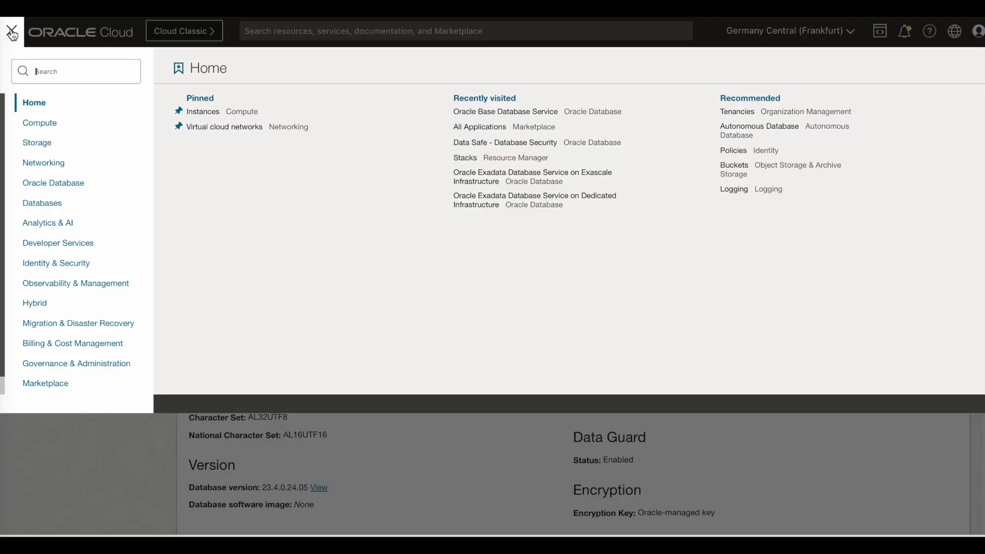
{"action": "left_click", "coordinate": [51, 183]}
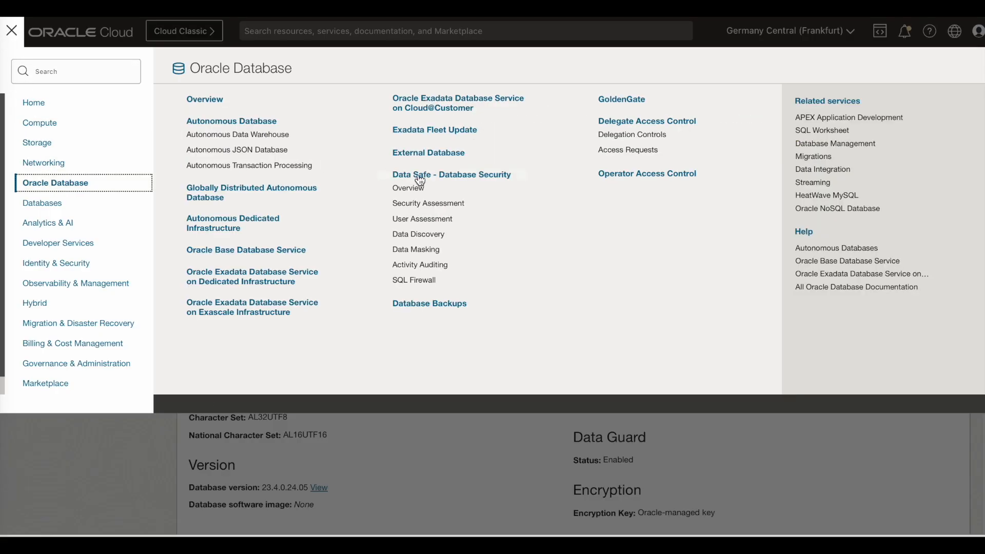
{"action": "left_click", "coordinate": [453, 177]}
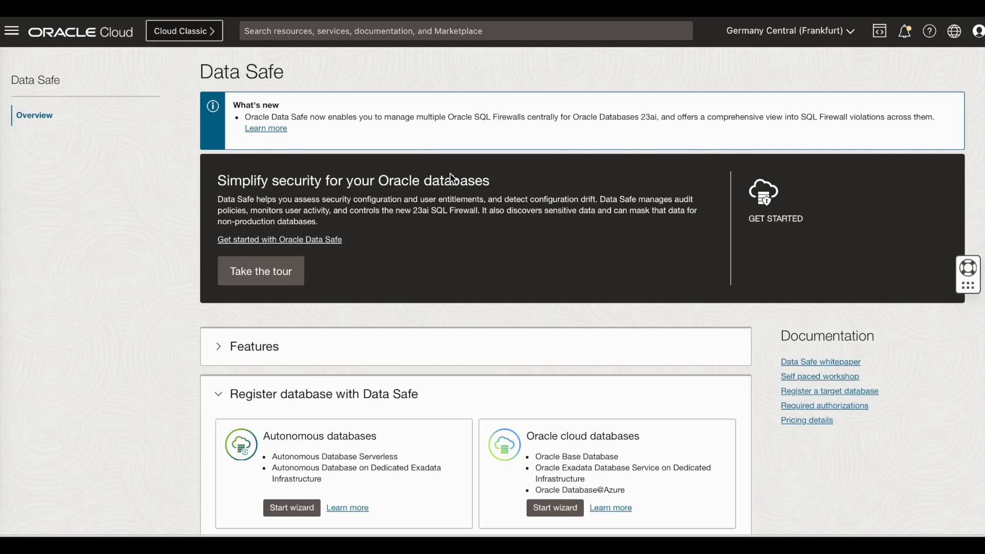
{"action": "scroll", "coordinate": [510, 303], "scroll_direction": "down", "scroll_amount": 2}
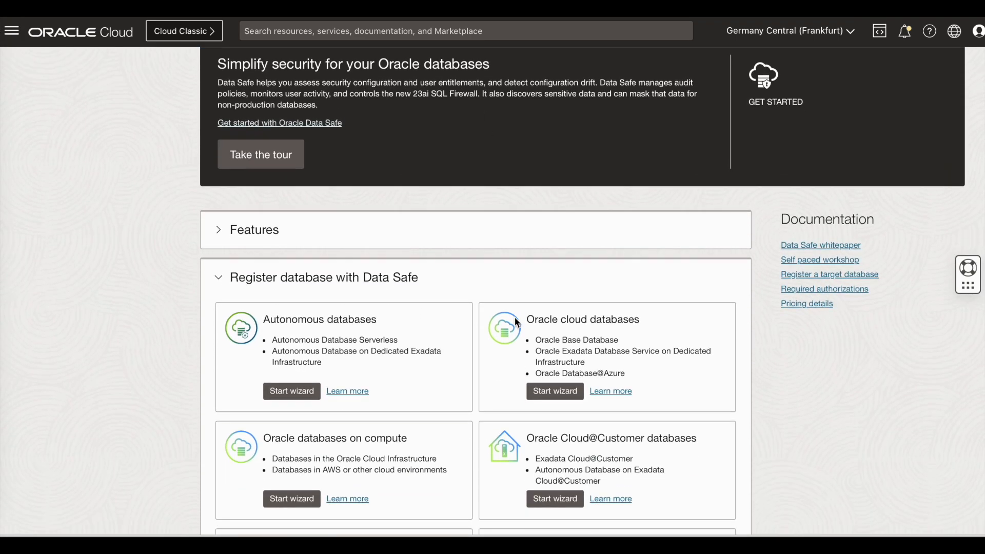
{"action": "left_click", "coordinate": [564, 399]}
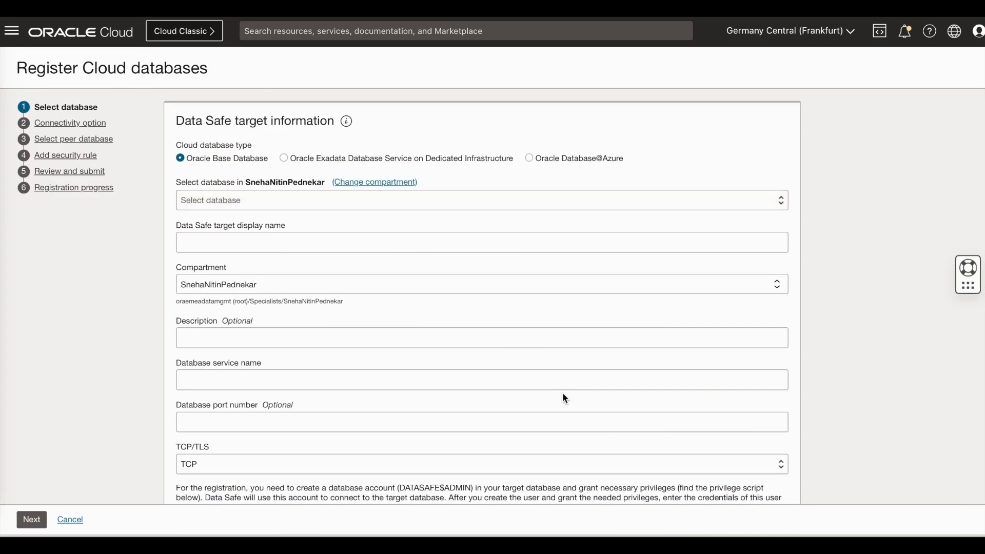
{"action": "left_click", "coordinate": [276, 198]}
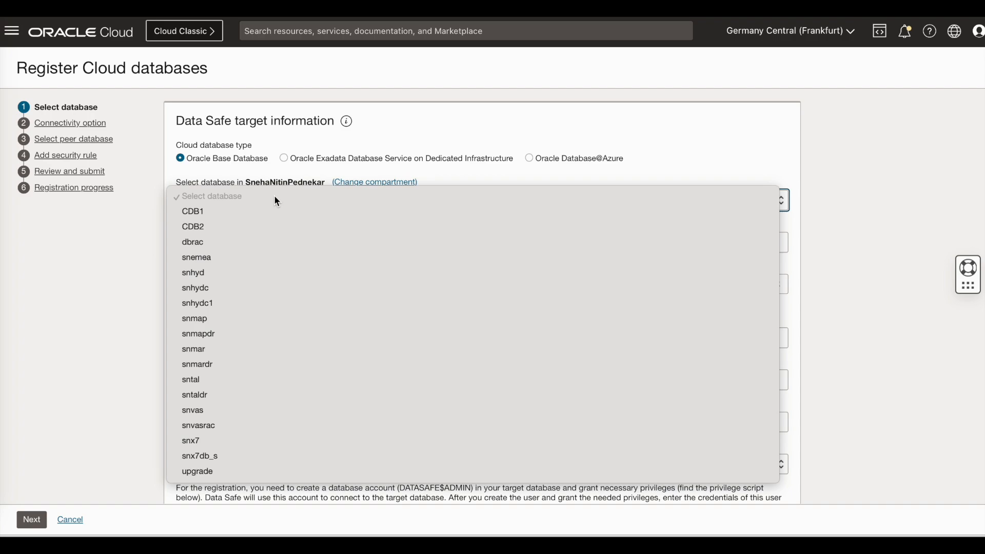
{"action": "left_click", "coordinate": [206, 319]}
Name the target snmap-metro, enter user DATASAFE_ADMIN with its password, and continue
{"action": "left_click", "coordinate": [231, 242]}
{"action": "type", "text": "-m"}
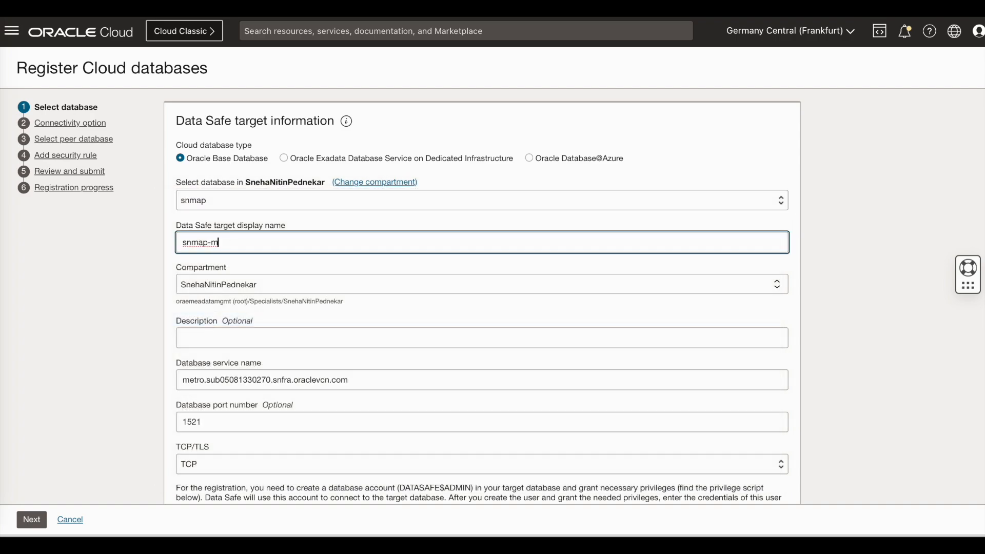
{"action": "type", "text": "etro"}
{"action": "scroll", "coordinate": [319, 410], "scroll_direction": "down", "scroll_amount": 4}
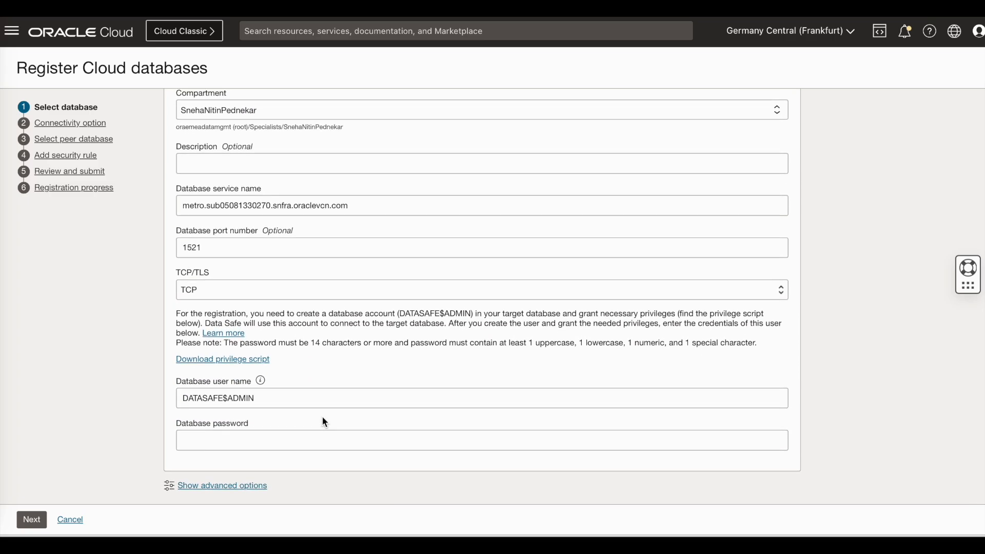
{"action": "left_click", "coordinate": [229, 400]}
{"action": "key", "text": "BackSpace"}
{"action": "type", "text": "_"}
{"action": "key", "text": "Tab"}
{"action": "key", "text": "ctrl+v"}
{"action": "left_click", "coordinate": [216, 486]}
{"action": "scroll", "coordinate": [215, 486], "scroll_direction": "down", "scroll_amount": 2}
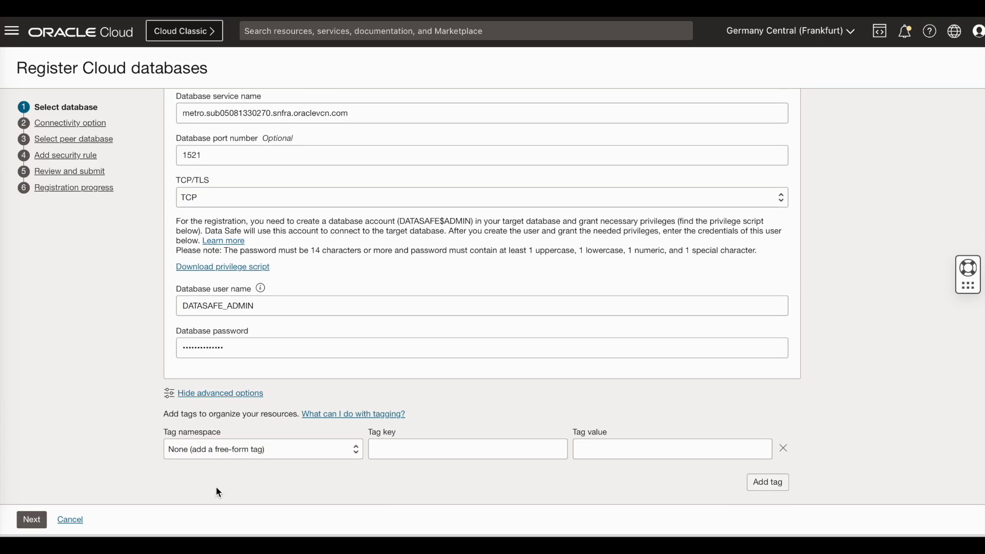
{"action": "left_click", "coordinate": [32, 521]}
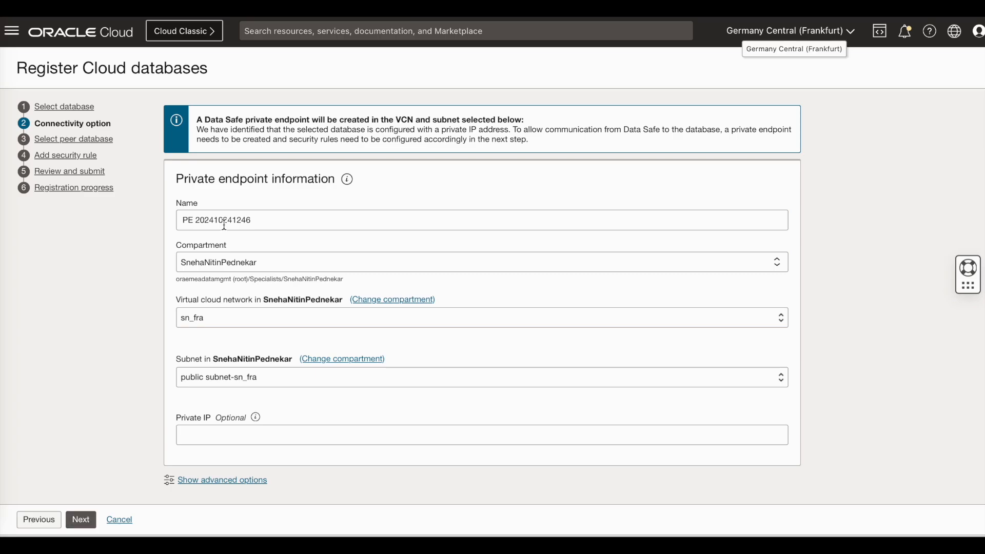
Keep the proposed private endpoint on VCN sn_fra, tick peer database snmapdr, and proceed
{"action": "scroll", "coordinate": [249, 442], "scroll_direction": "down", "scroll_amount": 1}
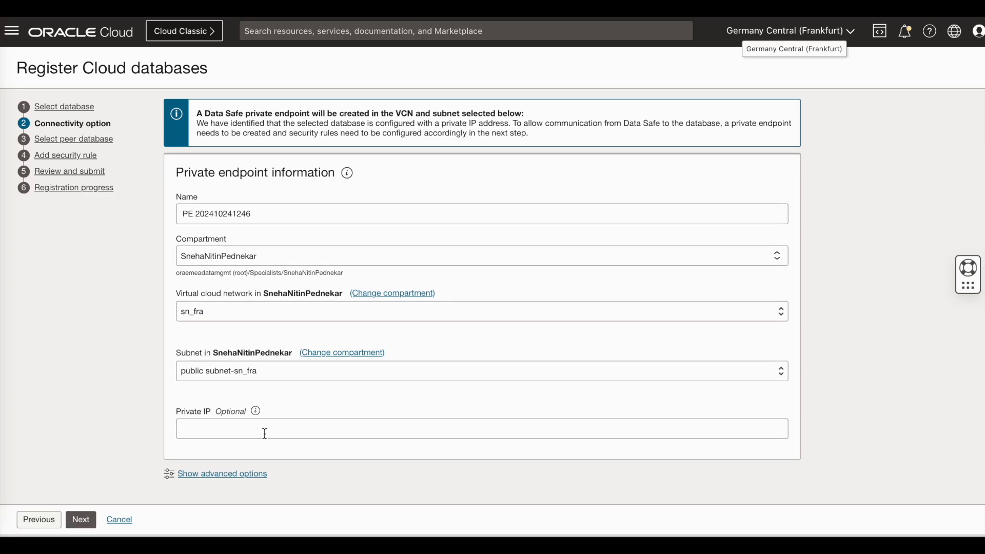
{"action": "left_click", "coordinate": [242, 476]}
{"action": "scroll", "coordinate": [242, 478], "scroll_direction": "down", "scroll_amount": 3}
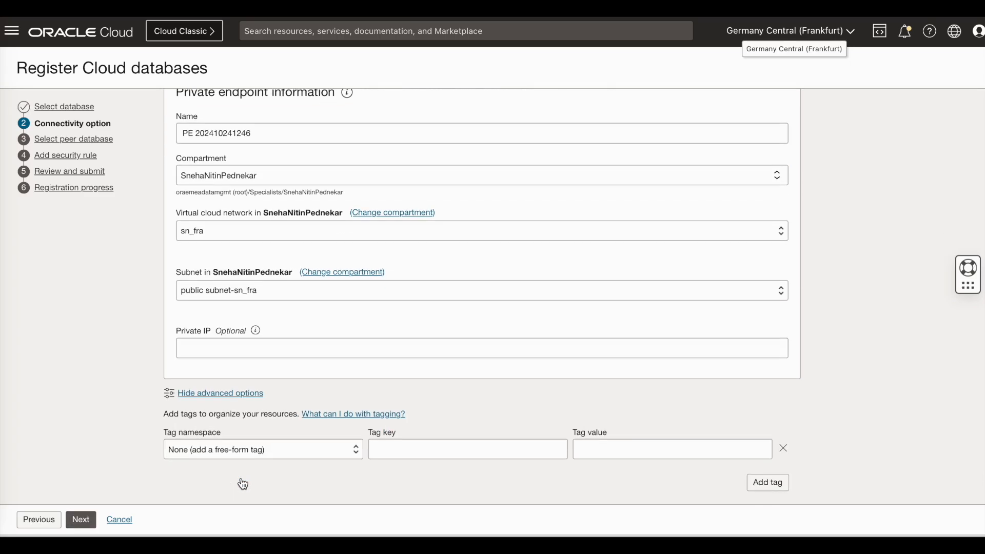
{"action": "left_click", "coordinate": [80, 521]}
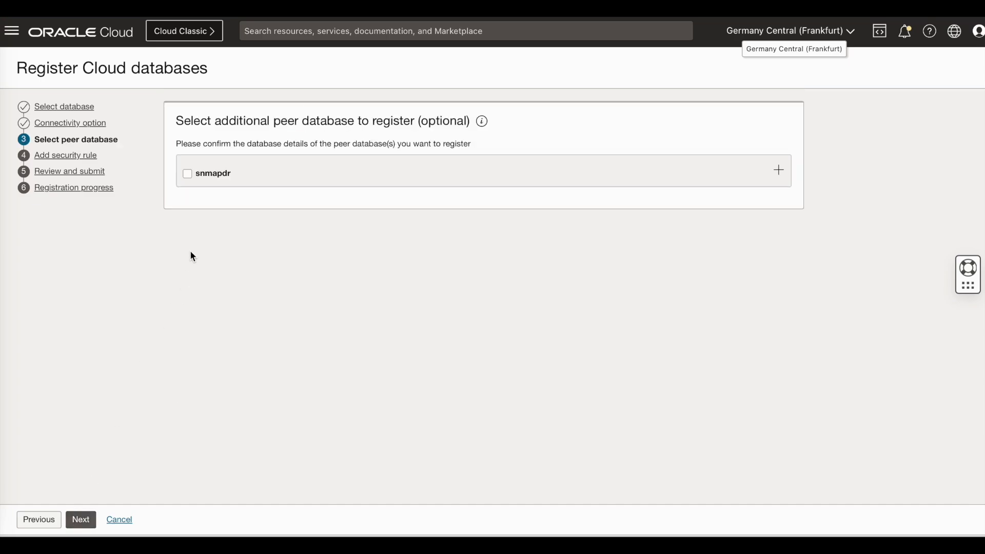
{"action": "left_click", "coordinate": [188, 175]}
{"action": "left_click", "coordinate": [79, 523]}
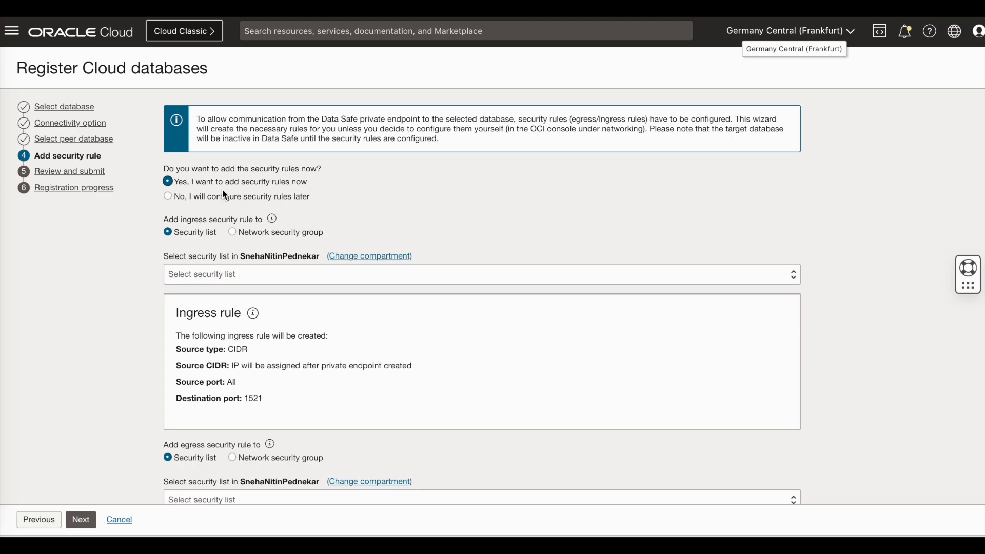
Set both ingress and egress rules to Default Security List for sn_fra, then go to review
{"action": "left_click", "coordinate": [253, 281]}
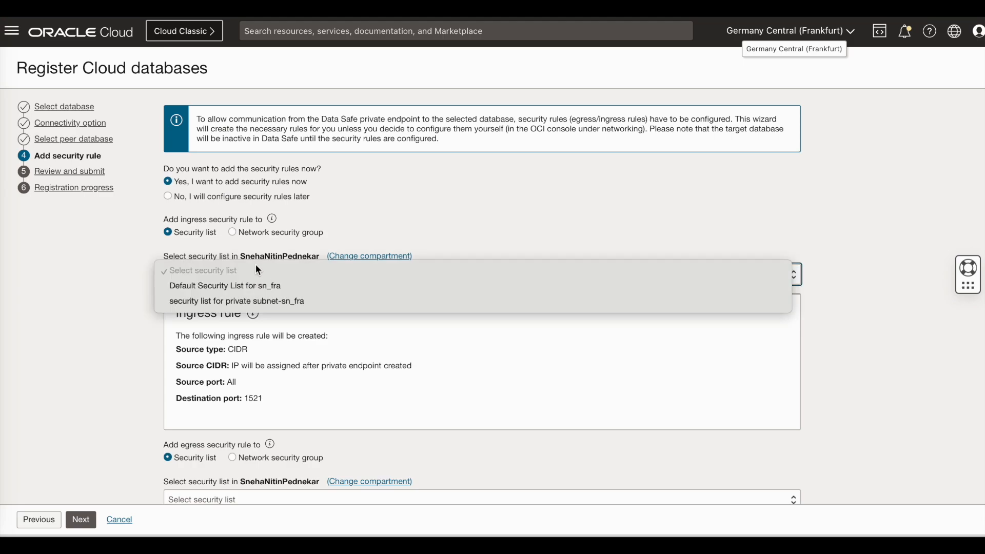
{"action": "left_click", "coordinate": [247, 285]}
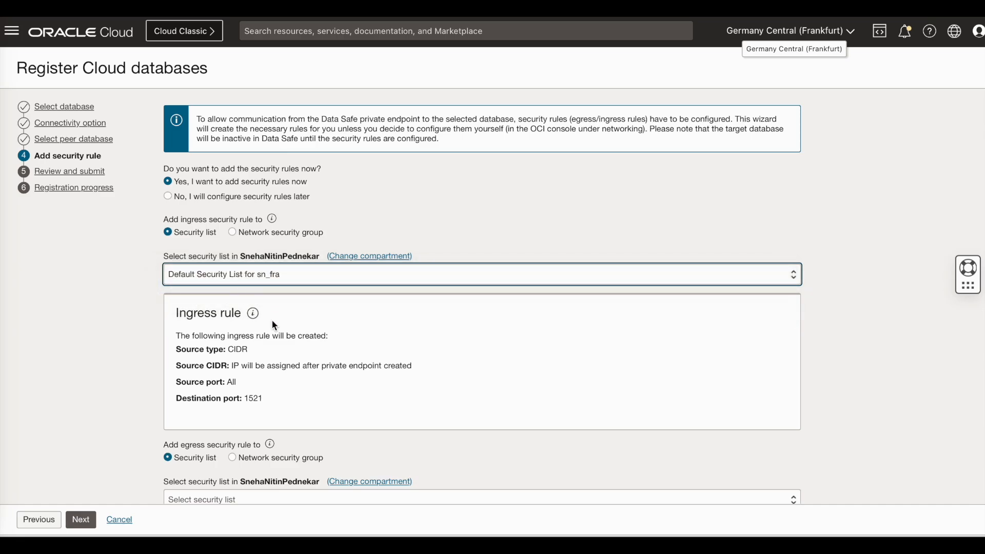
{"action": "scroll", "coordinate": [274, 326], "scroll_direction": "down", "scroll_amount": 3}
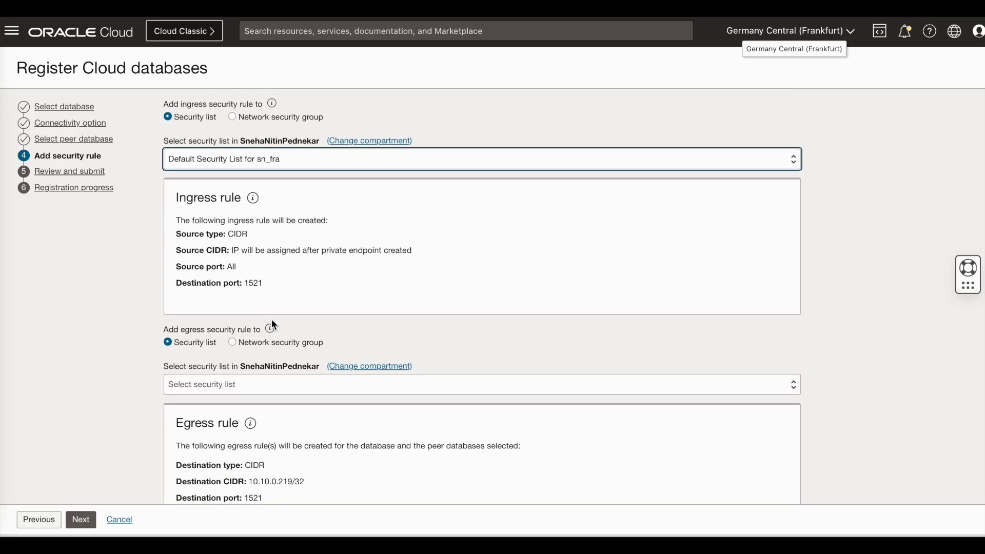
{"action": "scroll", "coordinate": [283, 309], "scroll_direction": "down", "scroll_amount": 3}
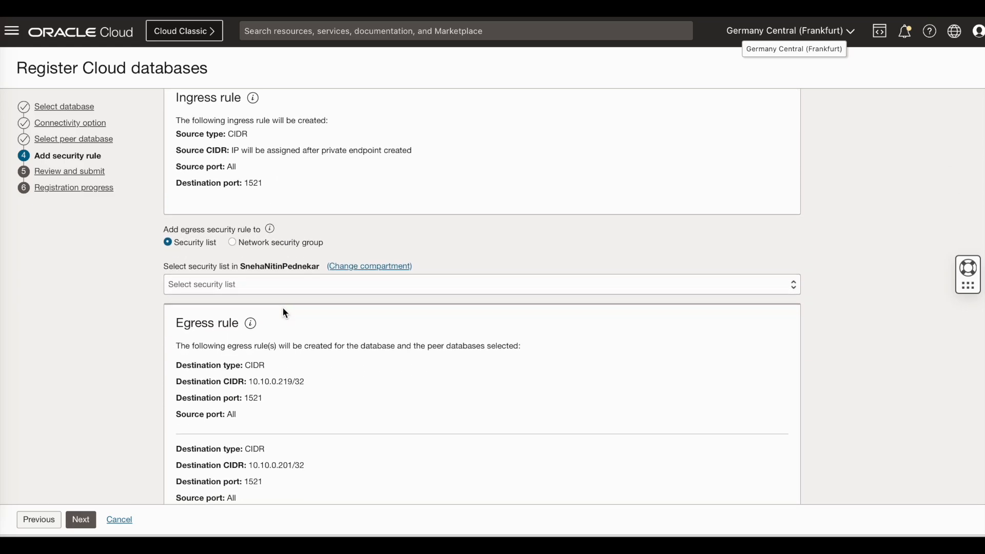
{"action": "left_click", "coordinate": [254, 282]}
{"action": "left_click", "coordinate": [244, 298]}
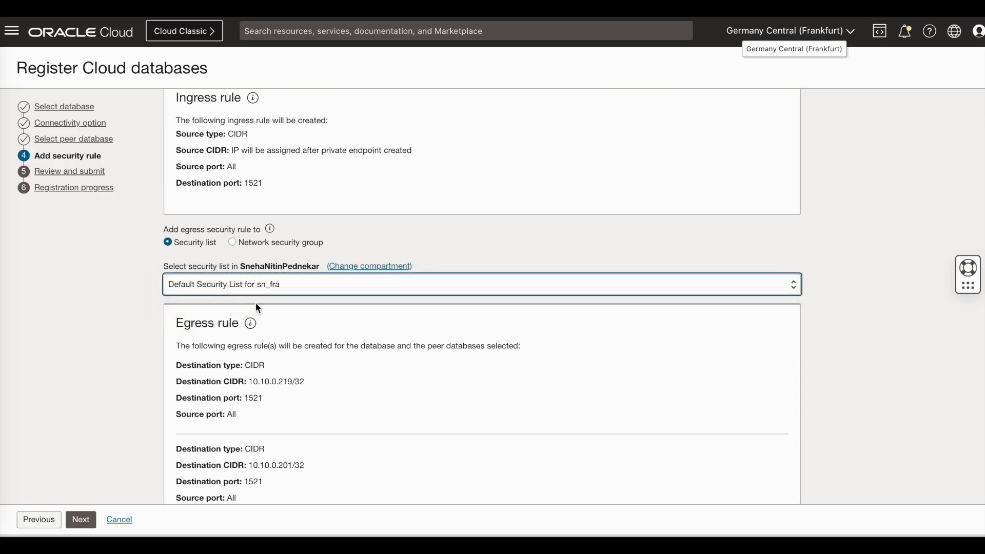
{"action": "scroll", "coordinate": [306, 343], "scroll_direction": "down", "scroll_amount": 2}
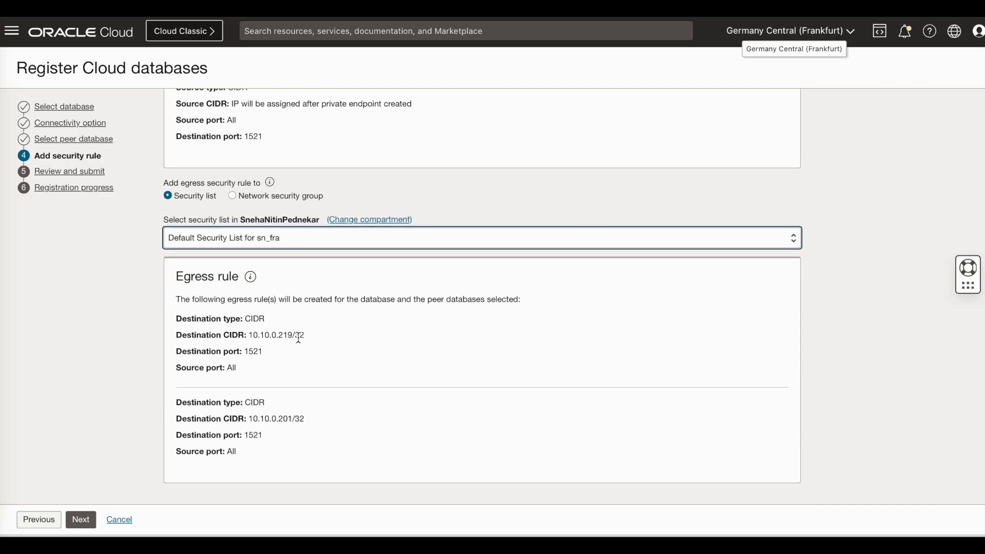
{"action": "left_click", "coordinate": [83, 521]}
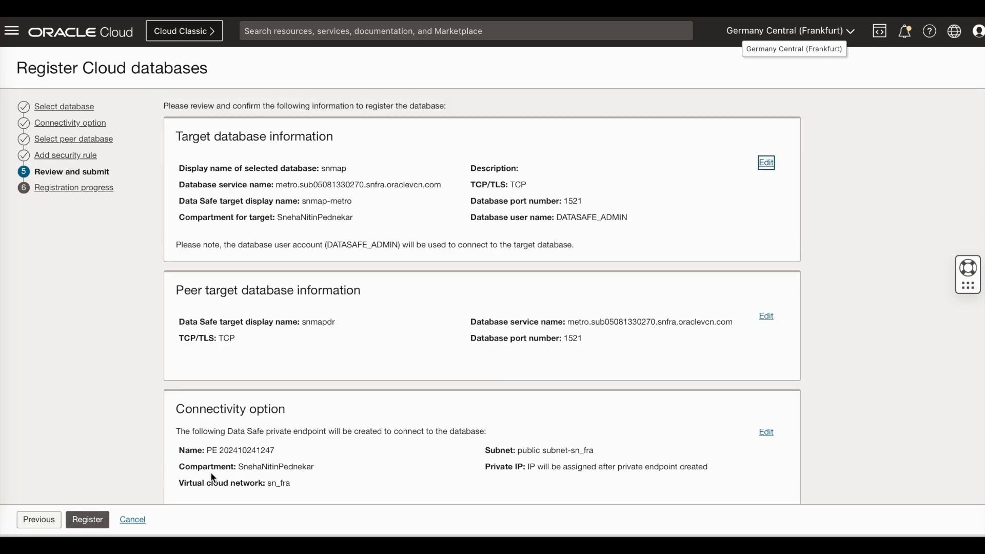
Submit the registration, follow the endpoint and database progress, then open the ACTIVE snmap-metro target
{"action": "scroll", "coordinate": [220, 470], "scroll_direction": "down", "scroll_amount": 3}
{"action": "scroll", "coordinate": [220, 470], "scroll_direction": "down", "scroll_amount": 5}
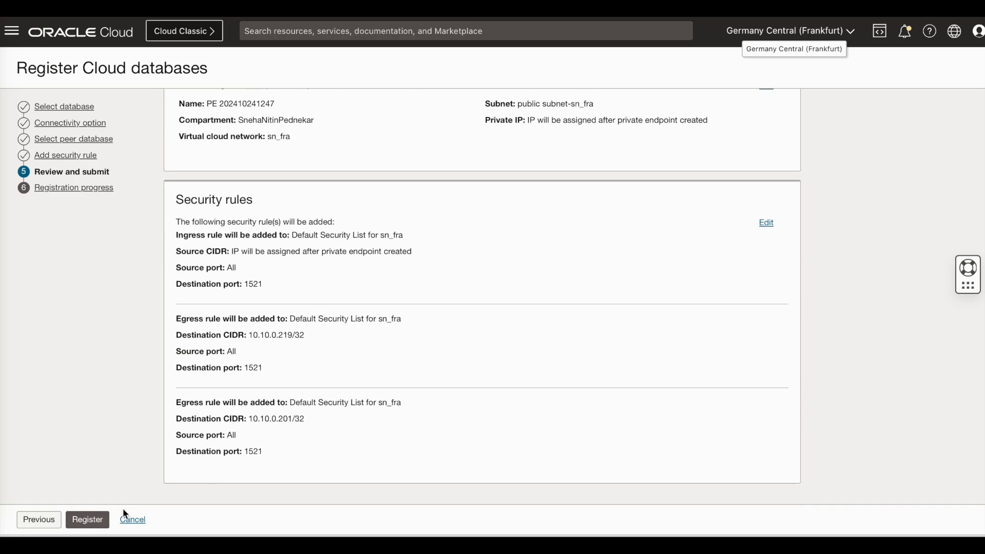
{"action": "left_click", "coordinate": [87, 520]}
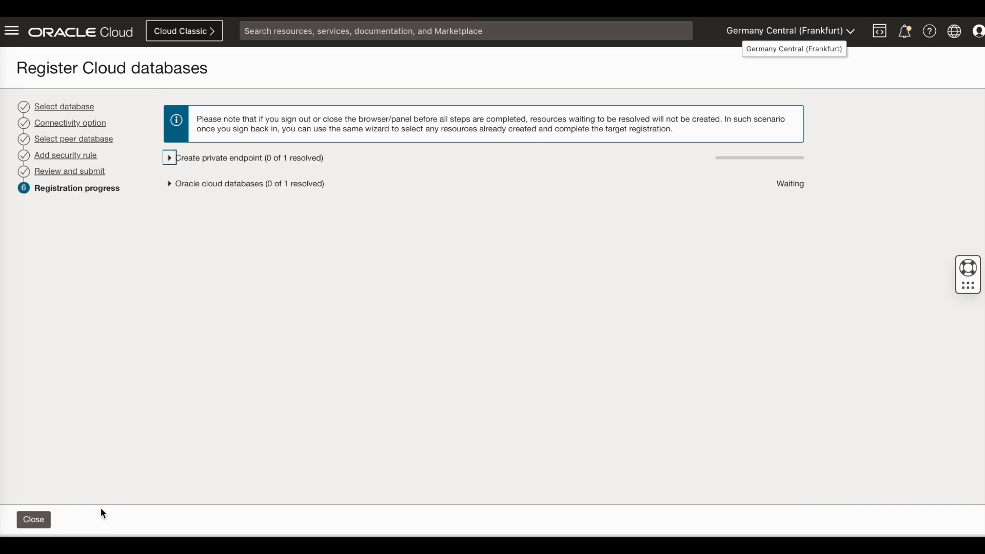
{"action": "left_click", "coordinate": [170, 158]}
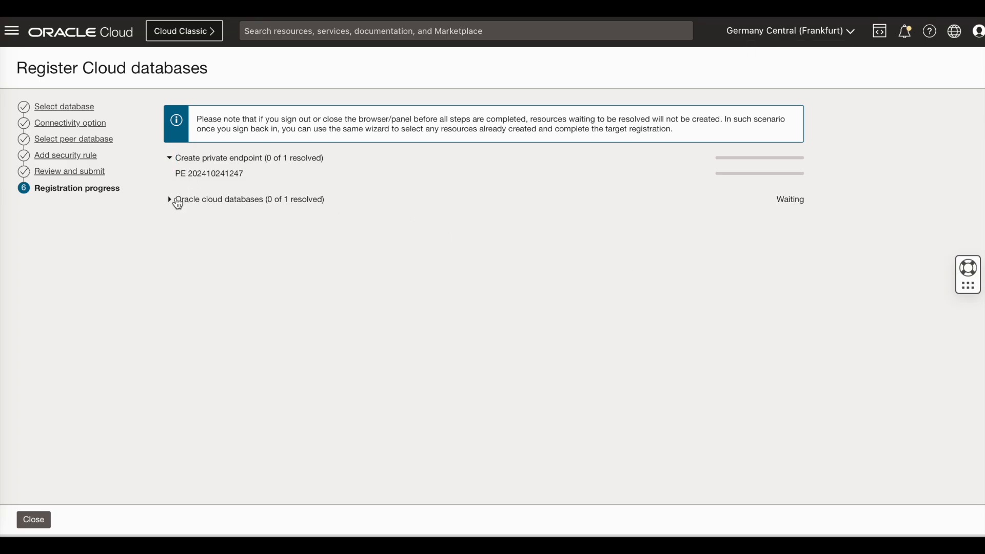
{"action": "left_click", "coordinate": [170, 201]}
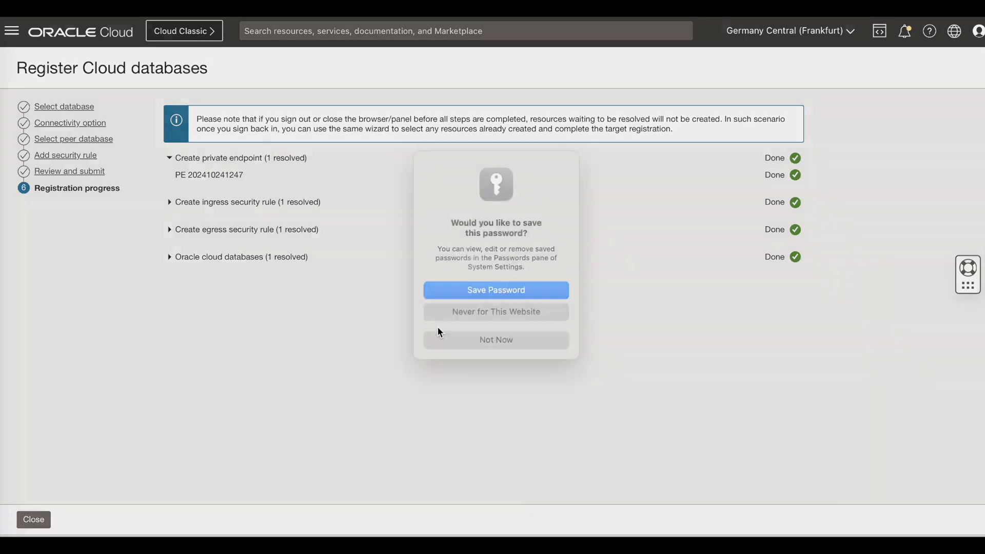
{"action": "left_click", "coordinate": [492, 347]}
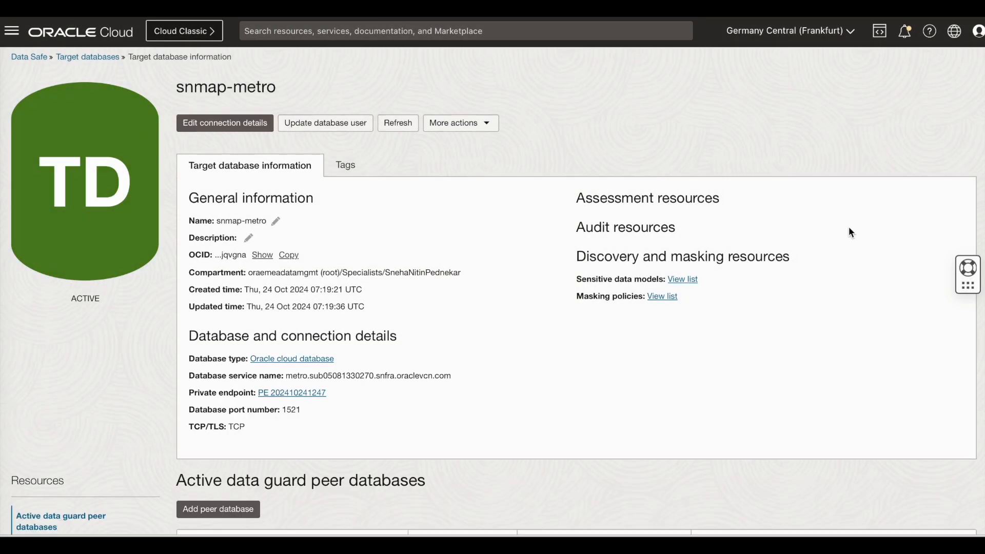
Check snmap-metro is primary with snmapdr standby, then open the Data Safe Security center dashboard
{"action": "scroll", "coordinate": [850, 231], "scroll_direction": "down", "scroll_amount": 2}
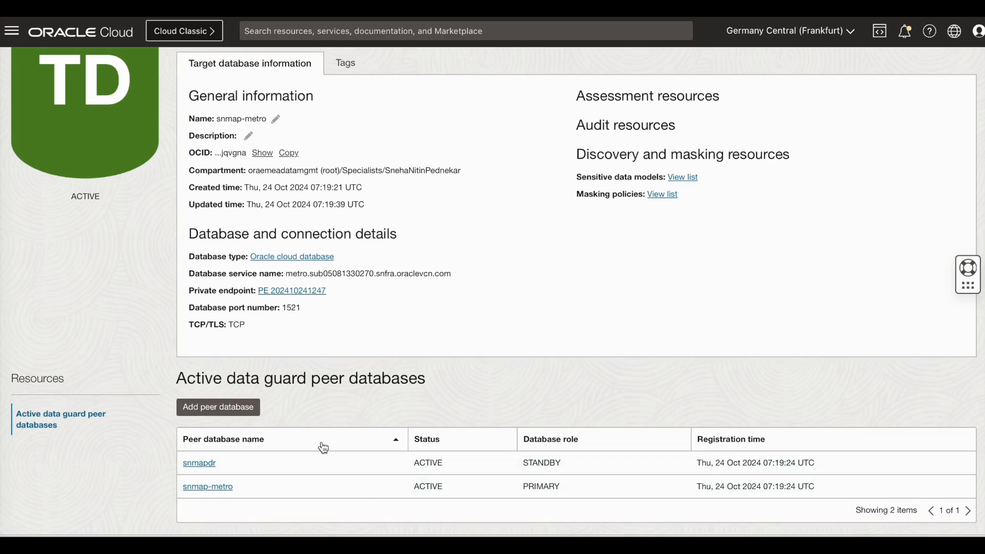
{"action": "scroll", "coordinate": [355, 442], "scroll_direction": "up", "scroll_amount": 2}
{"action": "scroll", "coordinate": [356, 442], "scroll_direction": "up", "scroll_amount": 2}
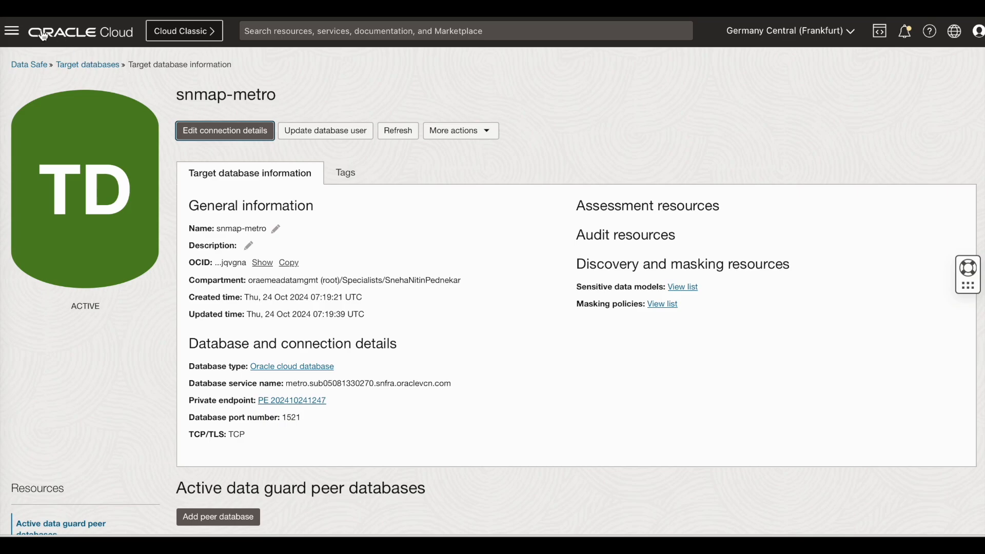
{"action": "left_click", "coordinate": [29, 65]}
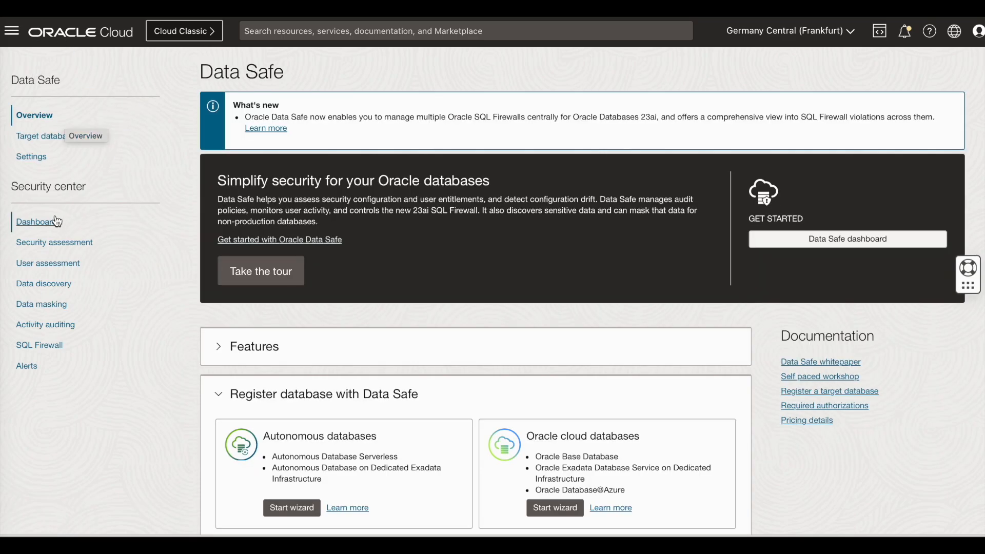
{"action": "left_click", "coordinate": [39, 224]}
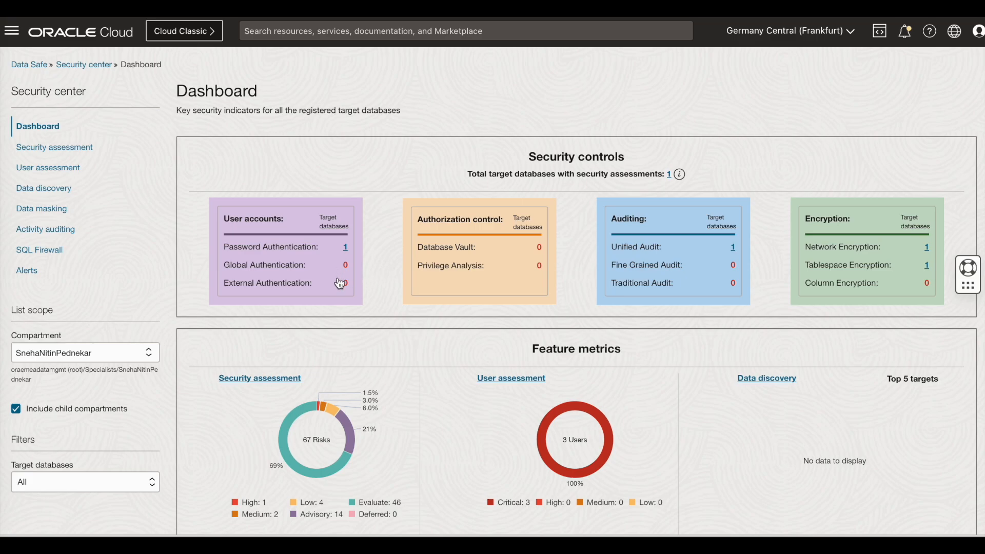
{"action": "scroll", "coordinate": [417, 353], "scroll_direction": "down", "scroll_amount": 3}
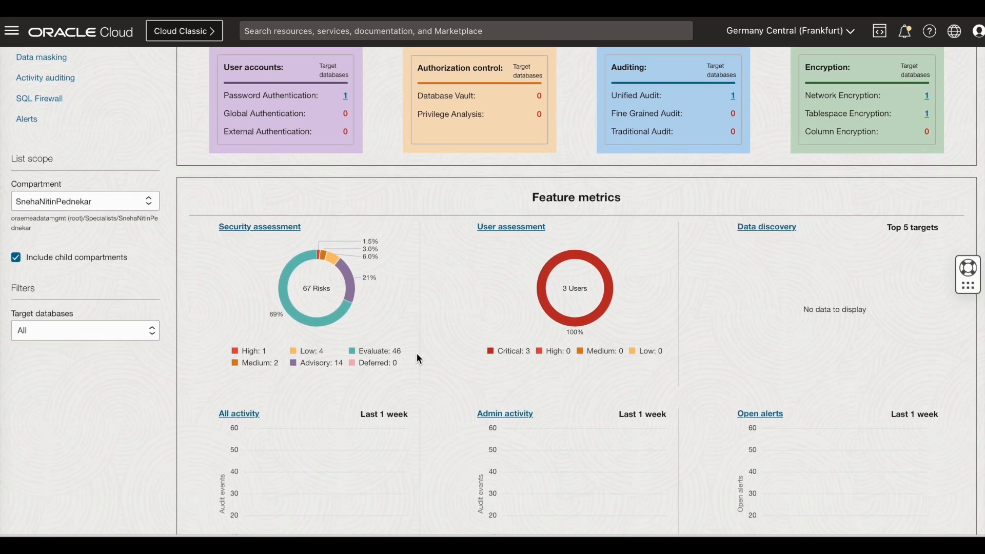
{"action": "scroll", "coordinate": [418, 354], "scroll_direction": "down", "scroll_amount": 7}
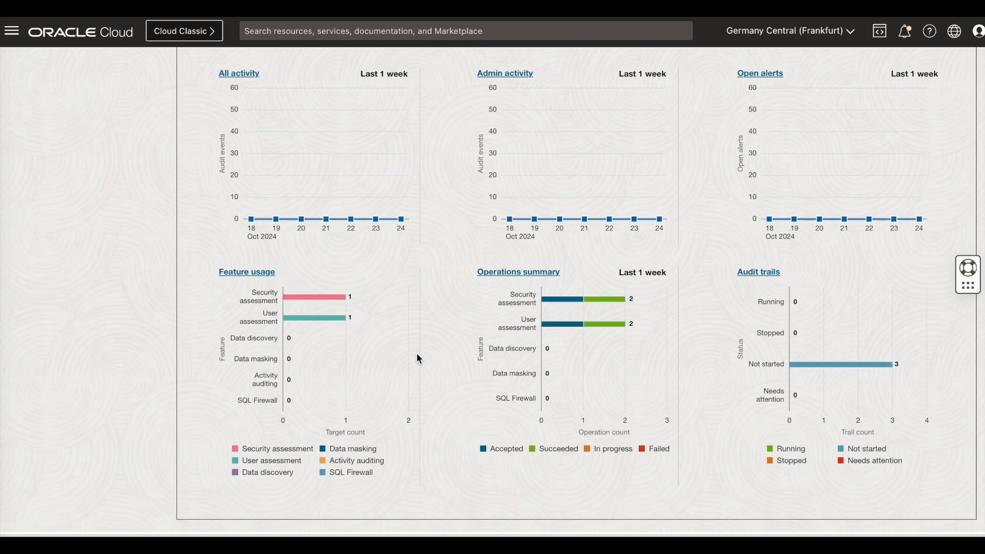
{"action": "scroll", "coordinate": [417, 354], "scroll_direction": "up", "scroll_amount": 6}
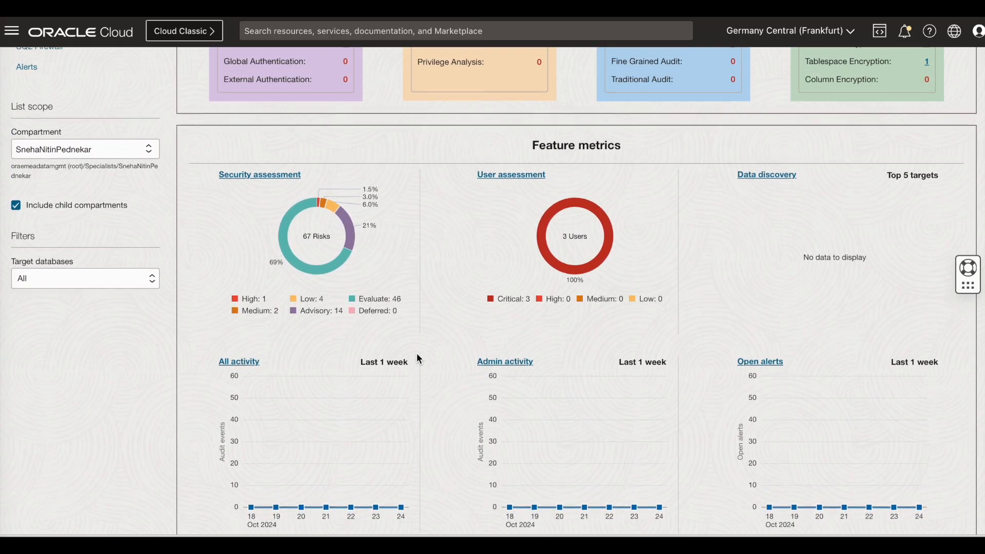
{"action": "scroll", "coordinate": [417, 354], "scroll_direction": "up", "scroll_amount": 4}
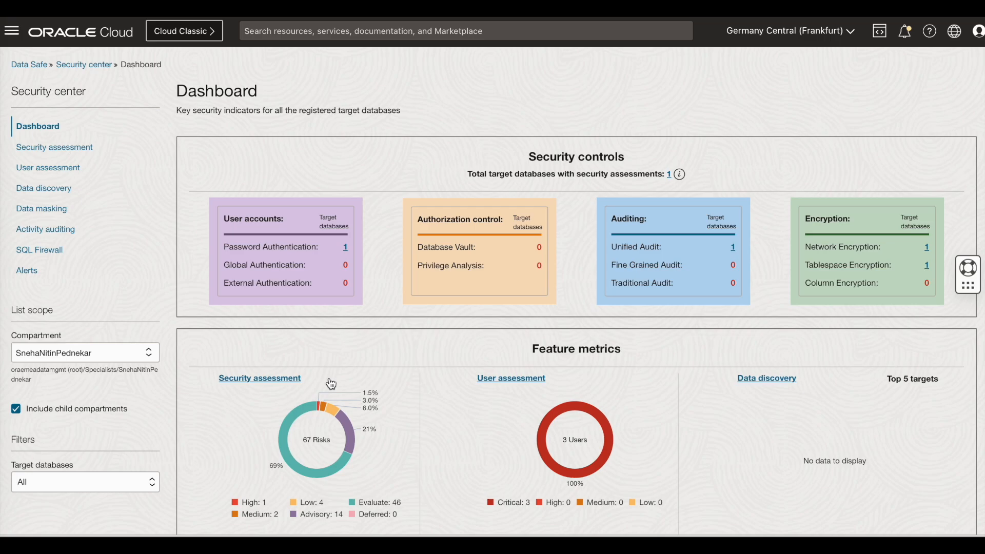
{"action": "left_click", "coordinate": [90, 148]}
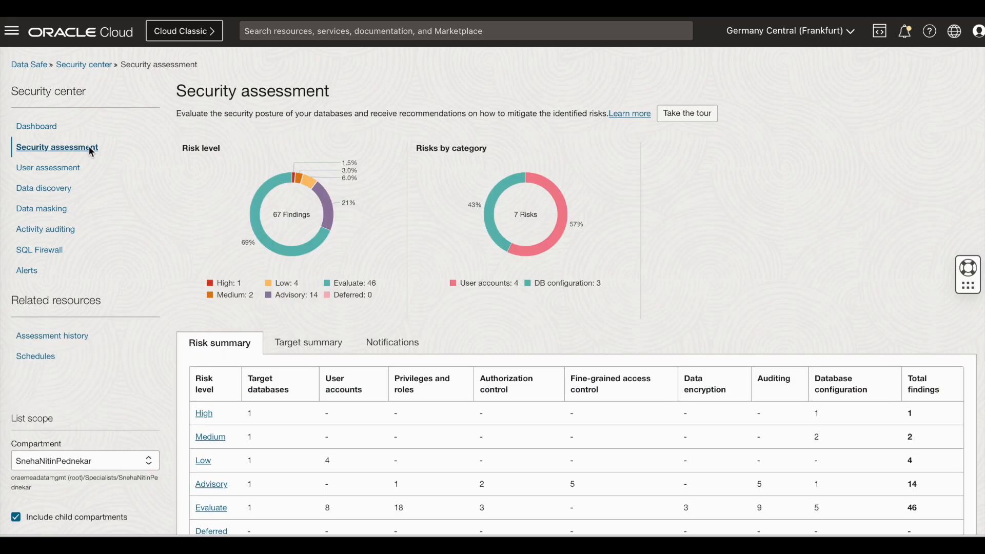
{"action": "scroll", "coordinate": [327, 342], "scroll_direction": "down", "scroll_amount": 1}
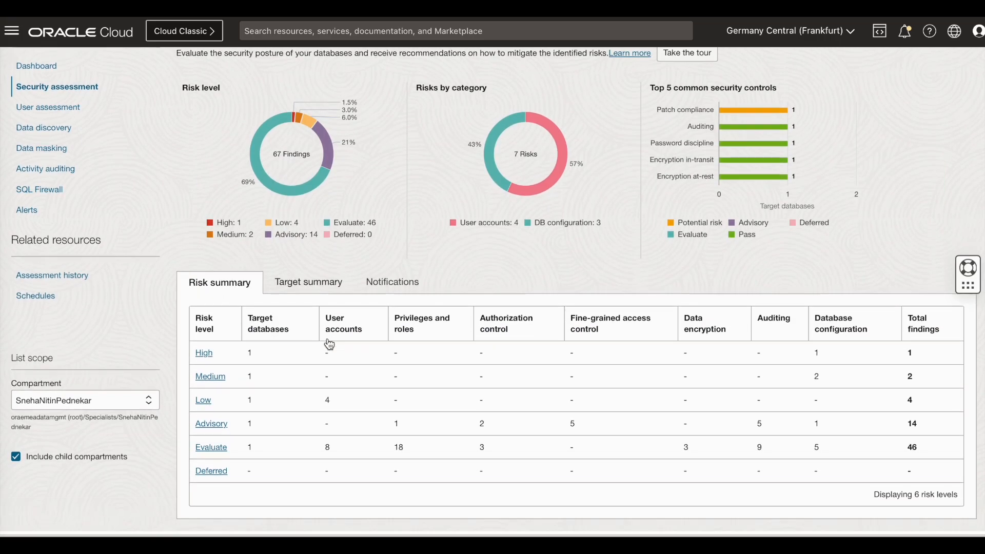
{"action": "scroll", "coordinate": [328, 343], "scroll_direction": "up", "scroll_amount": 1}
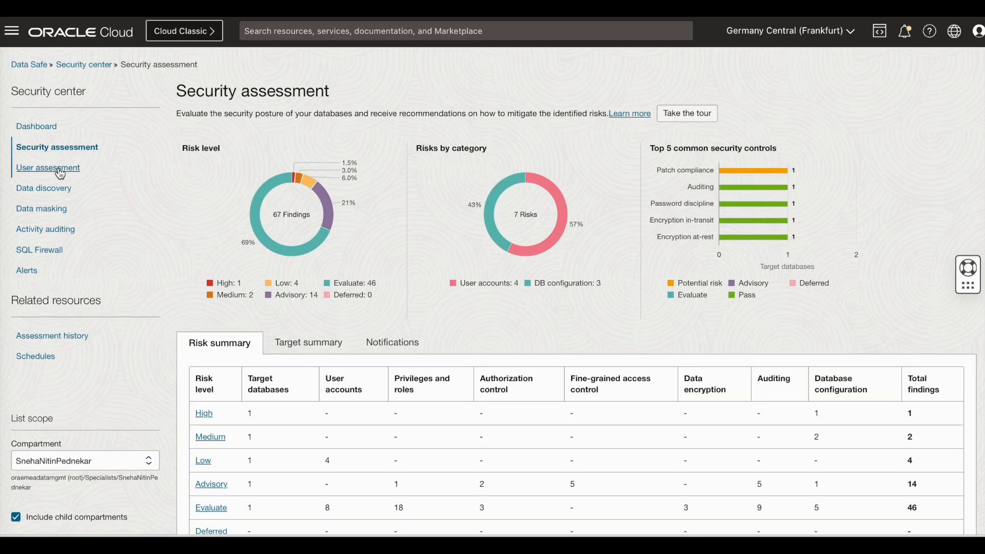
{"action": "left_click", "coordinate": [58, 168]}
{"action": "scroll", "coordinate": [283, 345], "scroll_direction": "down", "scroll_amount": 2}
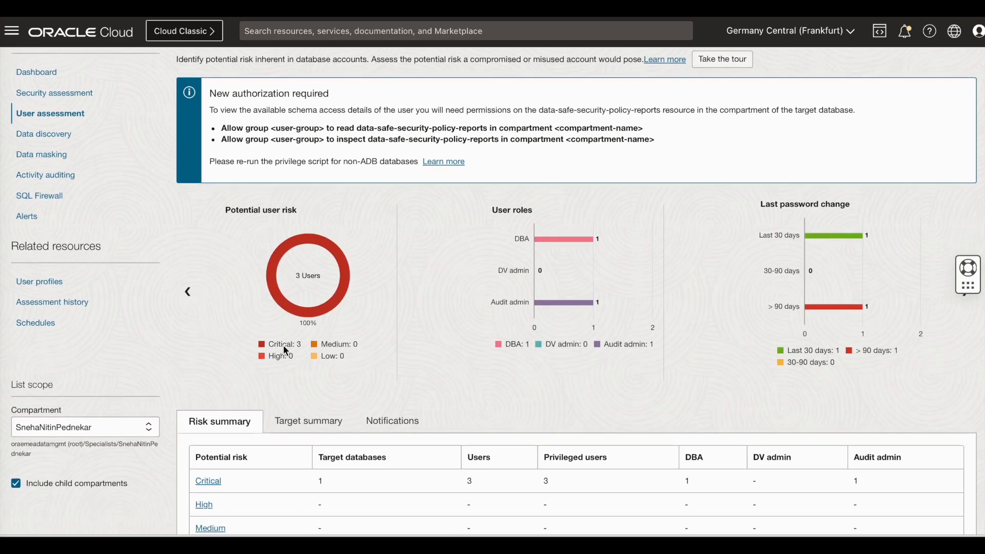
{"action": "scroll", "coordinate": [285, 351], "scroll_direction": "up", "scroll_amount": 2}
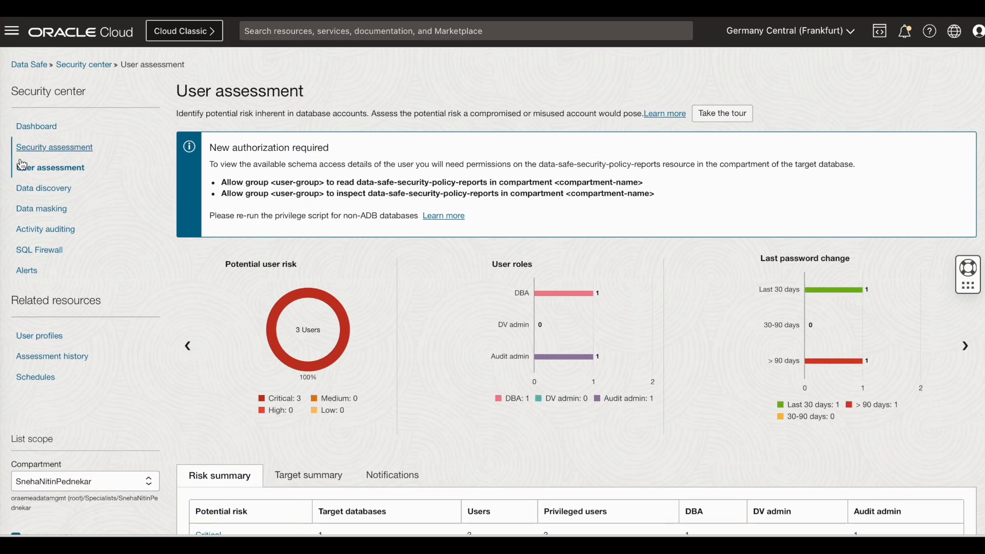
{"action": "left_click", "coordinate": [44, 189]}
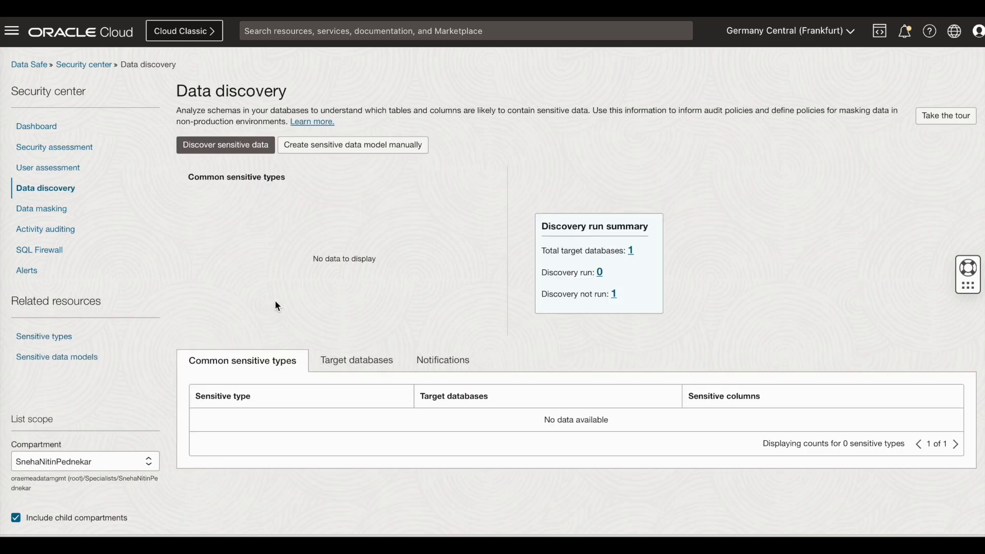
{"action": "left_click", "coordinate": [51, 208]}
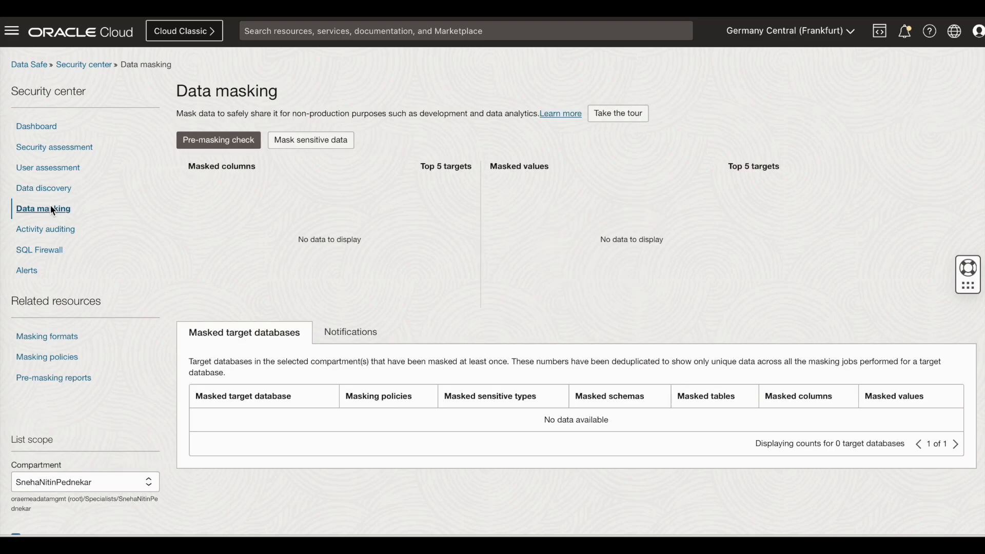
{"action": "left_click", "coordinate": [56, 229]}
{"action": "left_click", "coordinate": [48, 251]}
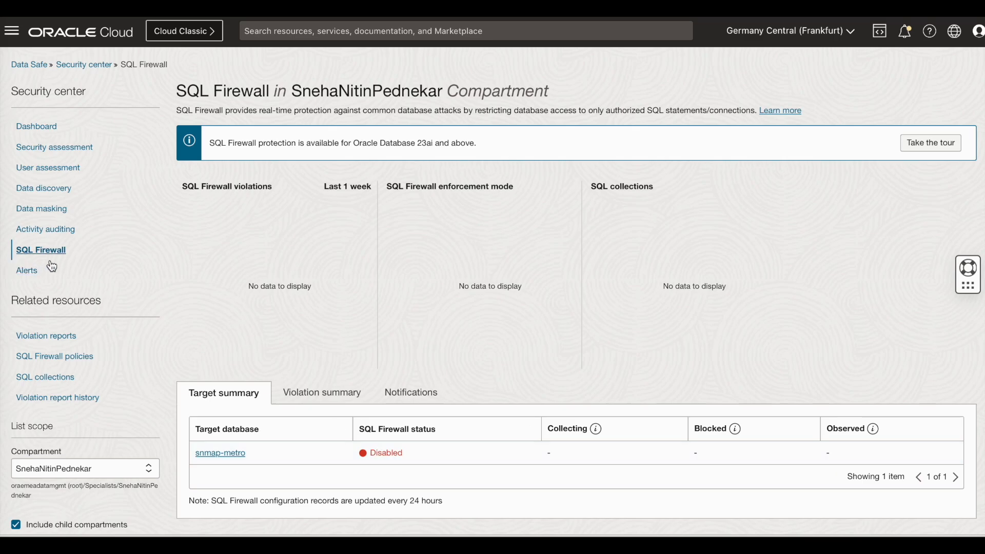
{"action": "left_click", "coordinate": [30, 271]}
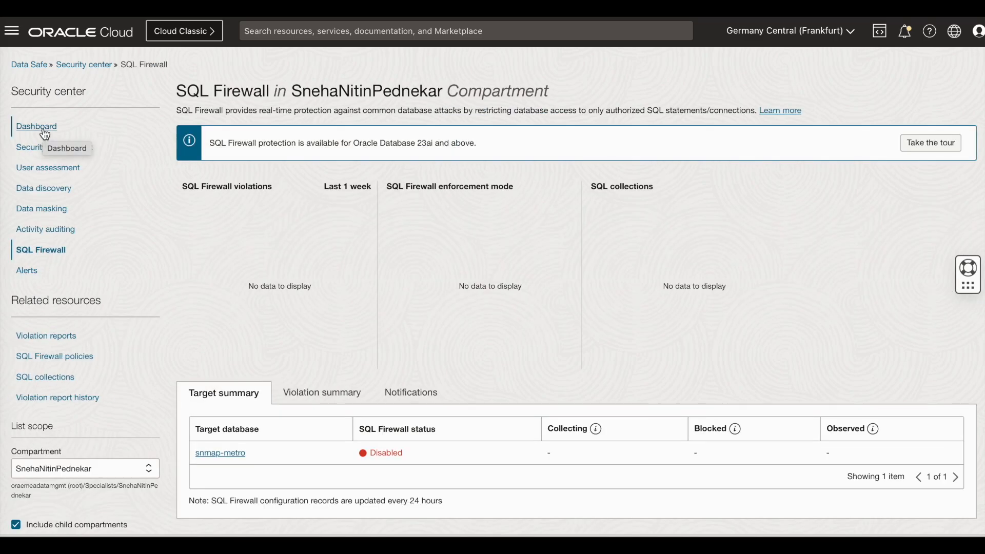
{"action": "left_click", "coordinate": [38, 126]}
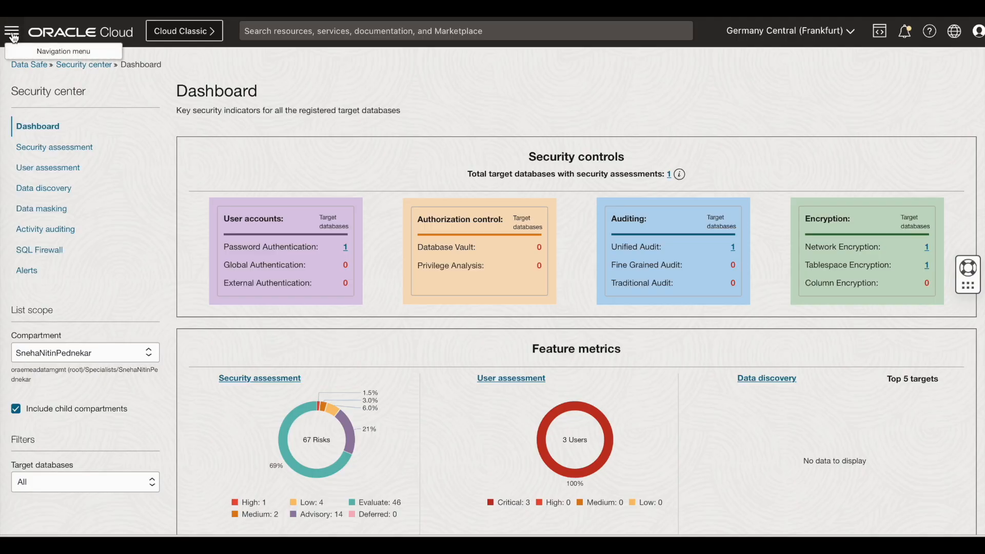
Open Oracle Base Database Service in a new tab and drill into DB system snmap's snmap database
{"action": "left_click", "coordinate": [12, 34]}
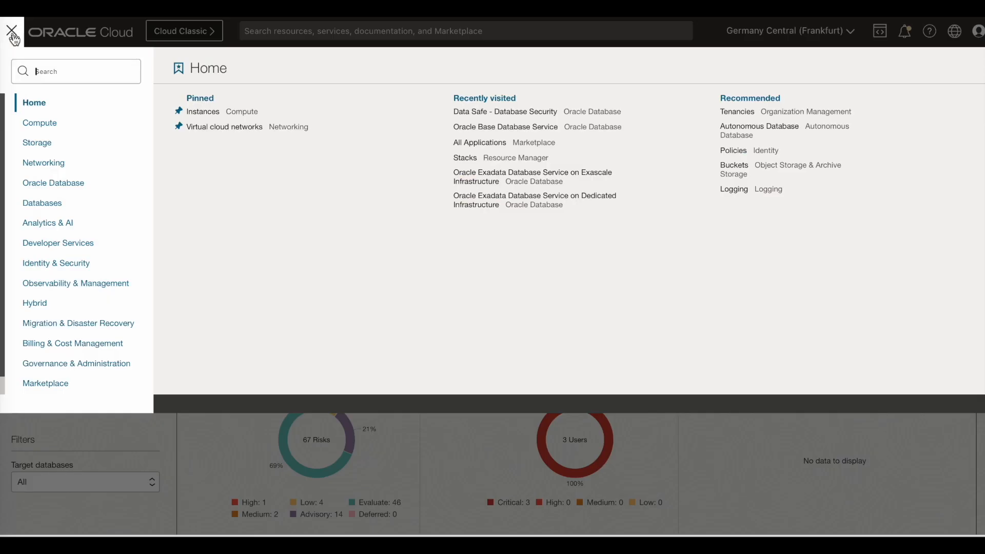
{"action": "left_click", "coordinate": [64, 185]}
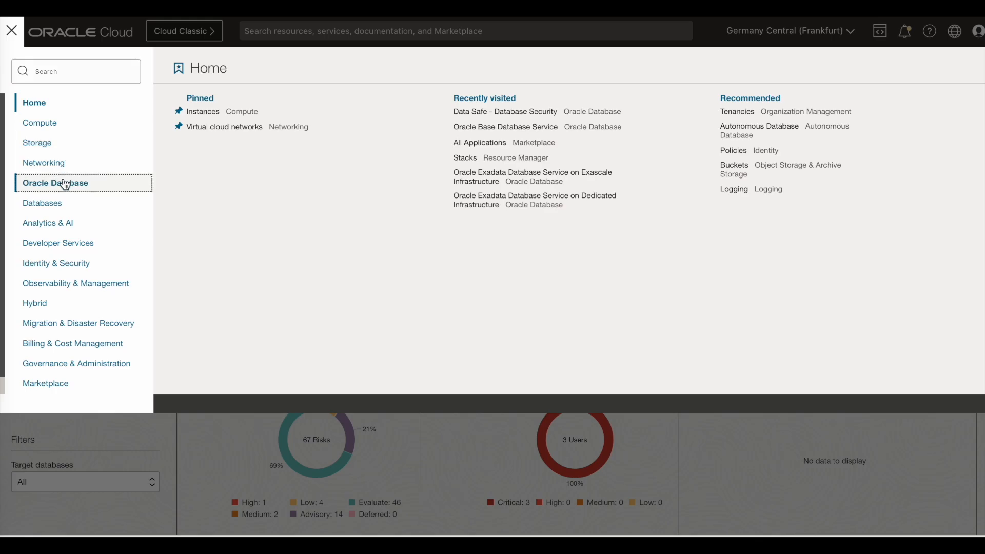
{"action": "right_click", "coordinate": [242, 250]}
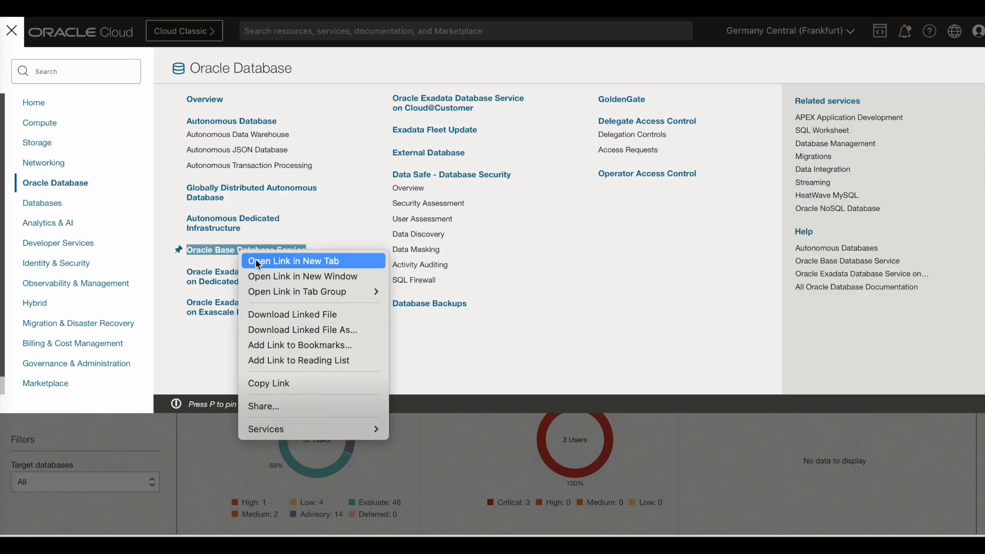
{"action": "left_click", "coordinate": [256, 260]}
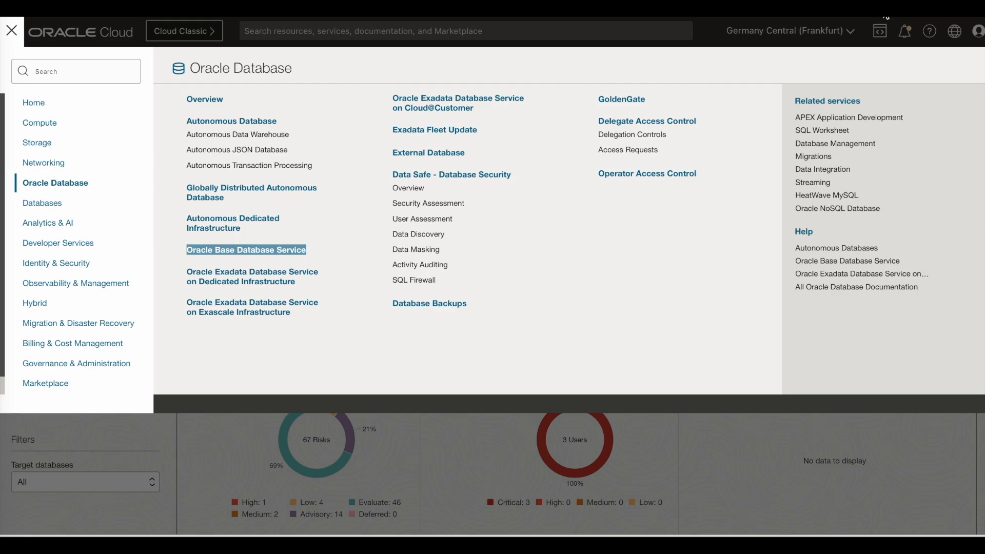
{"action": "left_click", "coordinate": [884, 9]}
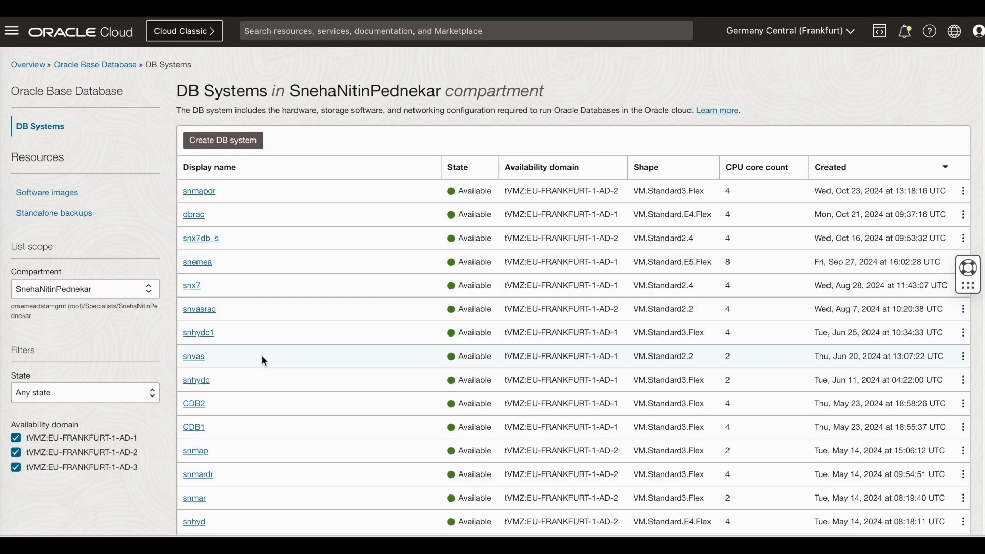
{"action": "scroll", "coordinate": [262, 357], "scroll_direction": "down", "scroll_amount": 3}
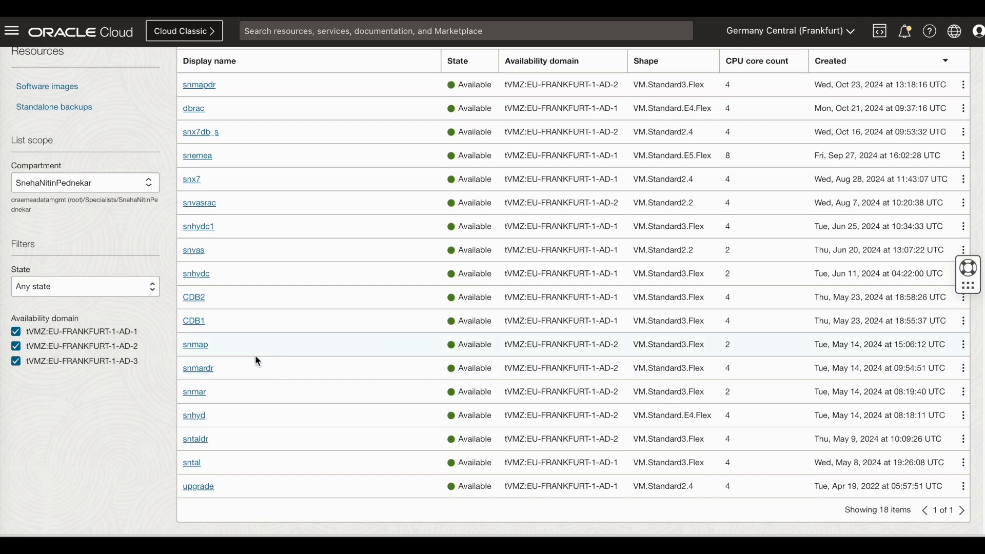
{"action": "left_click", "coordinate": [191, 348]}
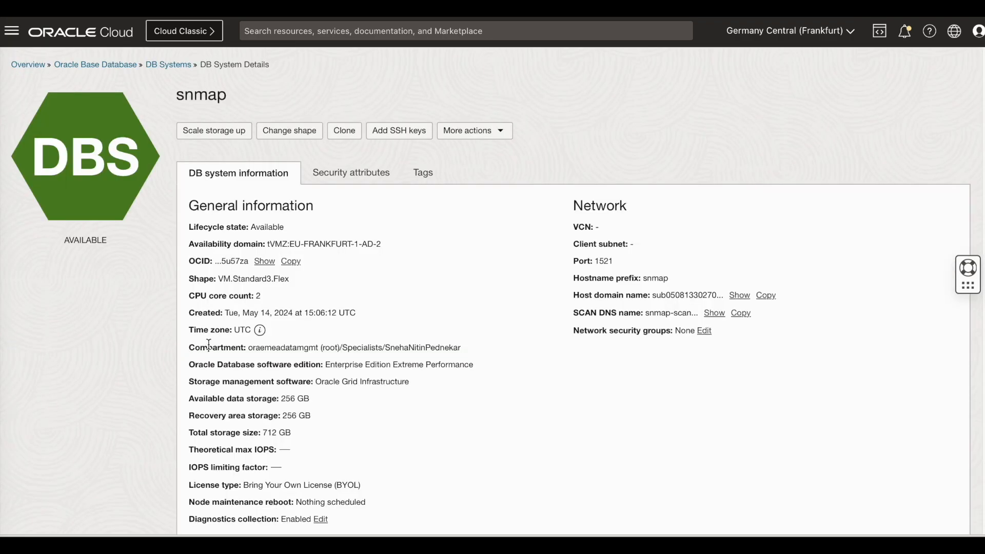
{"action": "scroll", "coordinate": [281, 415], "scroll_direction": "down", "scroll_amount": 5}
{"action": "scroll", "coordinate": [282, 415], "scroll_direction": "down", "scroll_amount": 2}
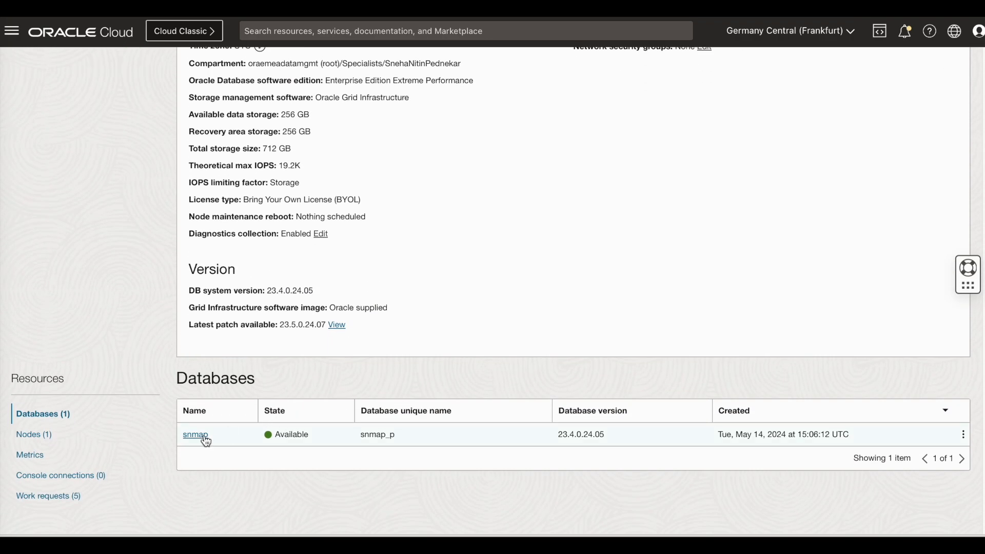
{"action": "left_click", "coordinate": [200, 438]}
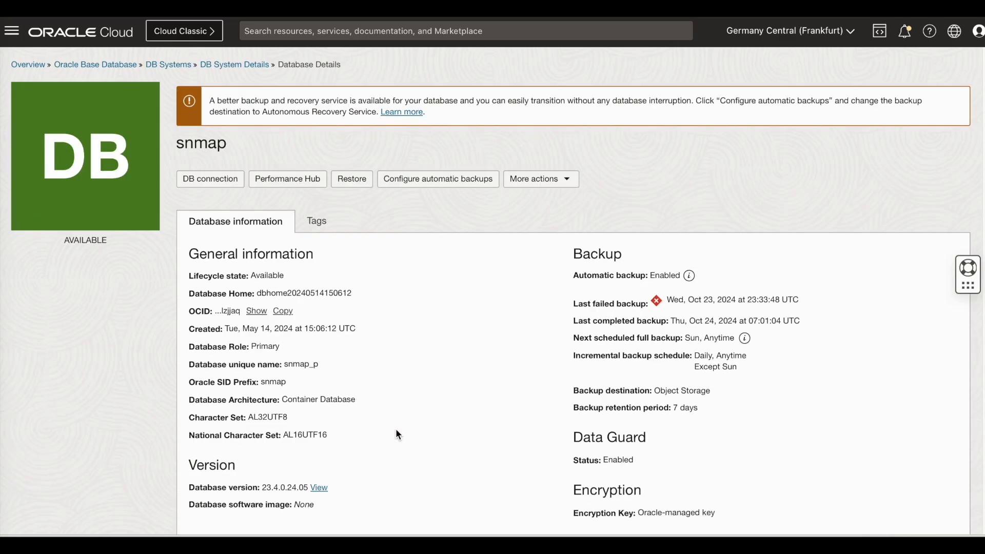
List snmap's Data Guard associations and choose Switchover from the snmapdr association's action menu
{"action": "scroll", "coordinate": [396, 435], "scroll_direction": "down", "scroll_amount": 5}
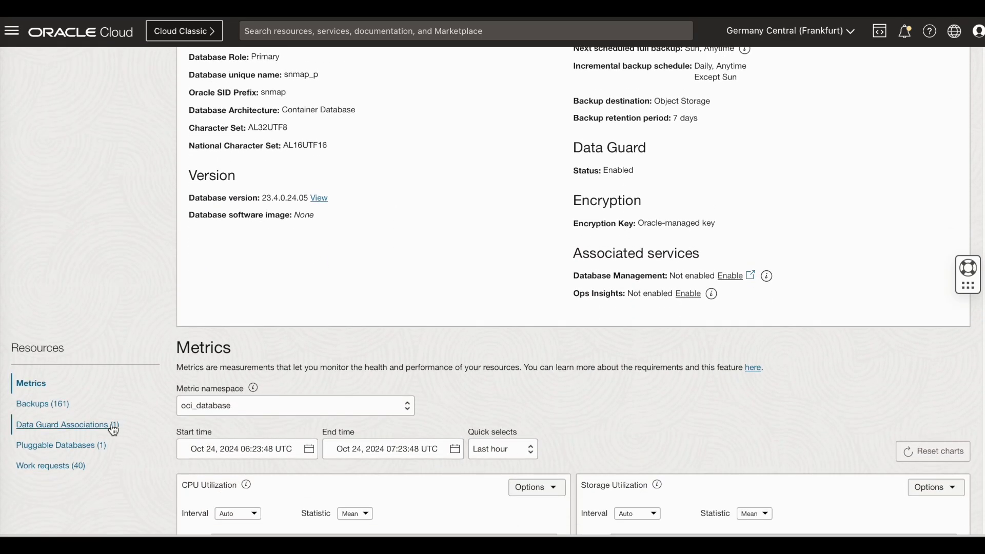
{"action": "left_click", "coordinate": [111, 427]}
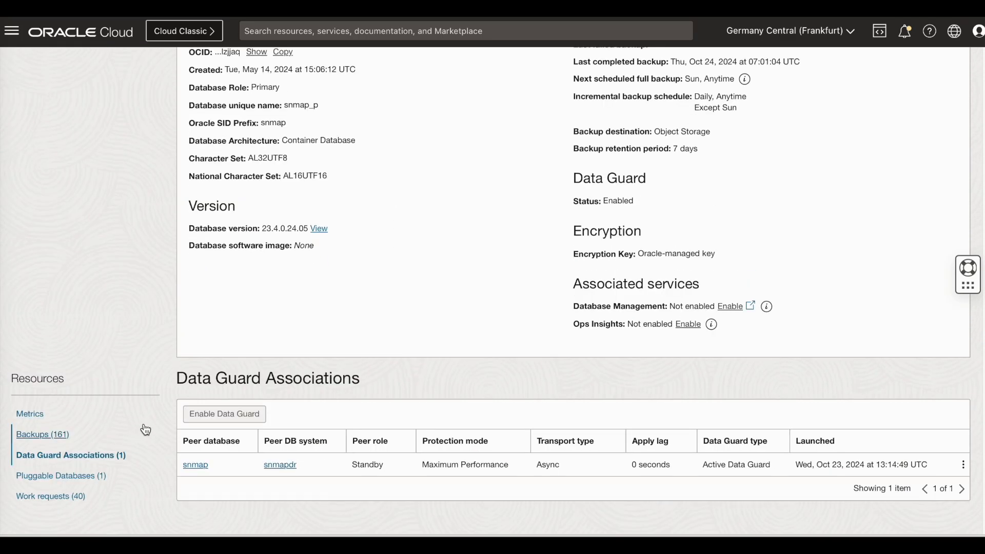
{"action": "left_click", "coordinate": [965, 468]}
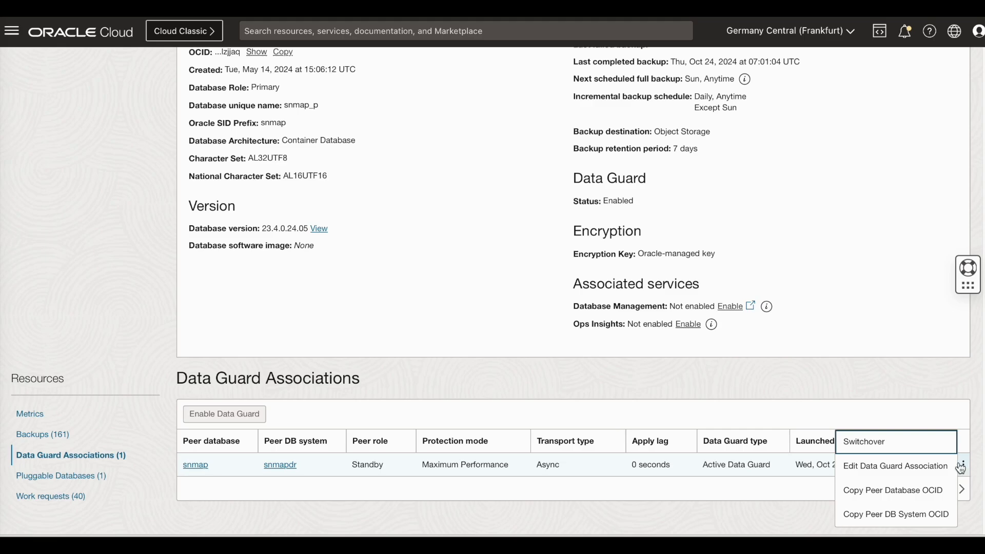
{"action": "left_click", "coordinate": [898, 448]}
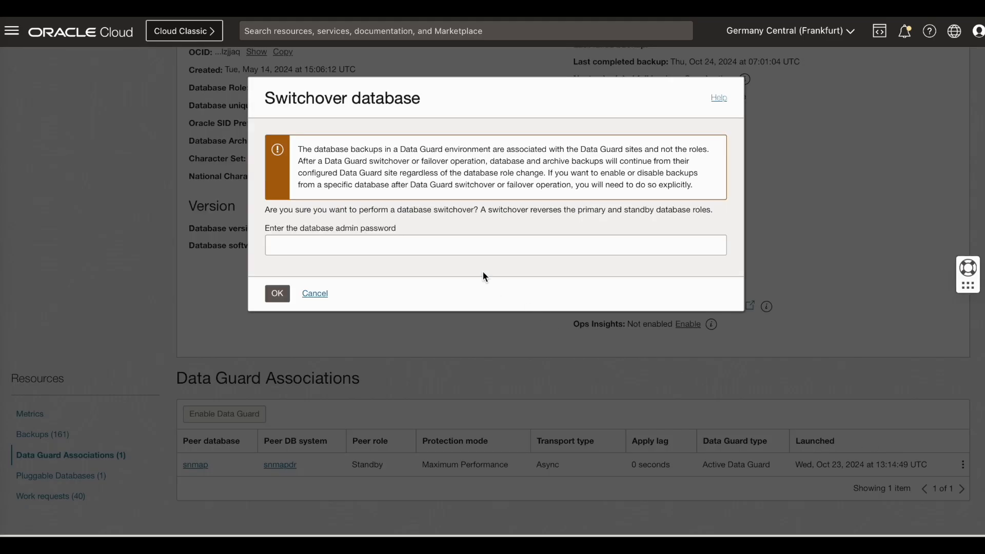
Enter the database admin password in the Switchover dialog and confirm the switchover
{"action": "left_click", "coordinate": [396, 247]}
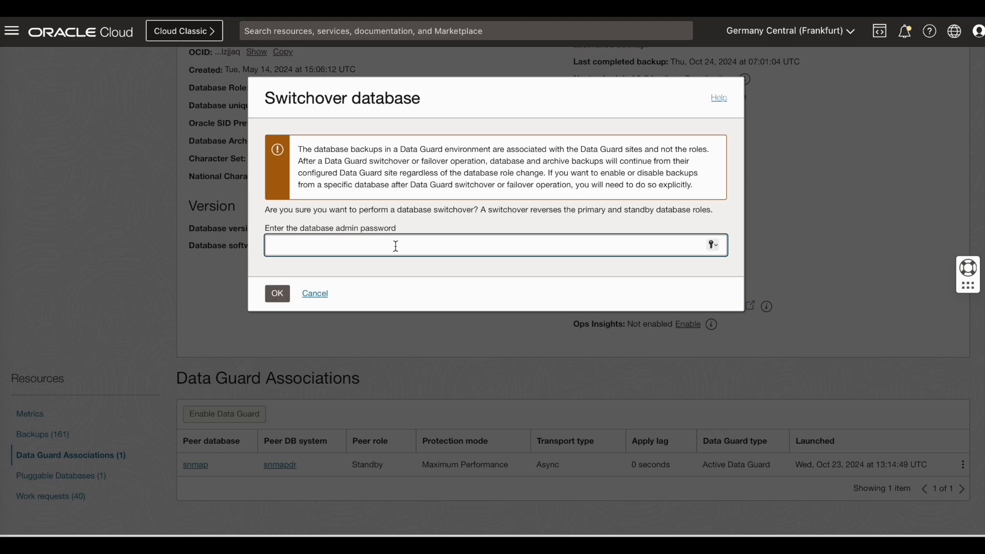
{"action": "type", "text": "***********"}
{"action": "left_click", "coordinate": [276, 291]}
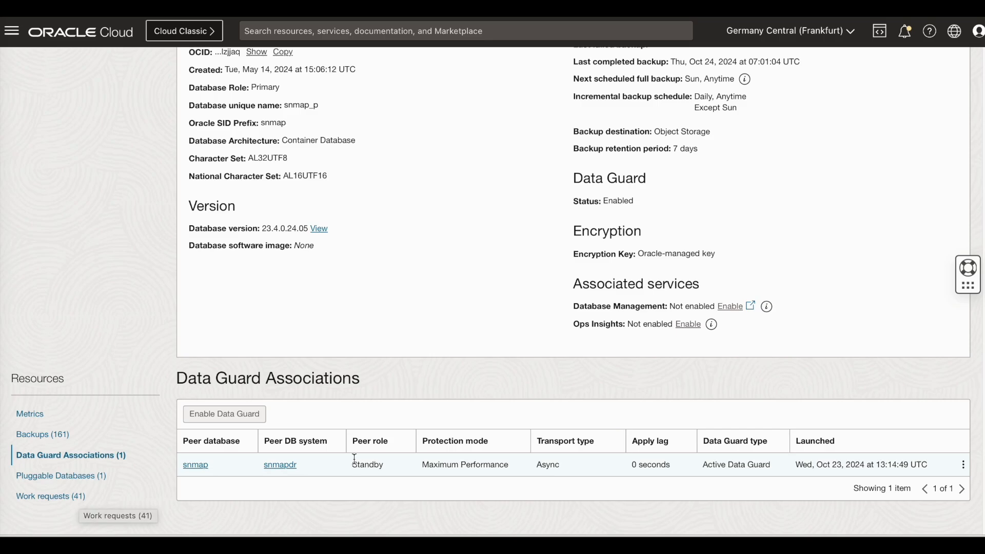
Confirm the Switchover Data Guard work request succeeded and return to snmap, now Standby
{"action": "left_click", "coordinate": [75, 498]}
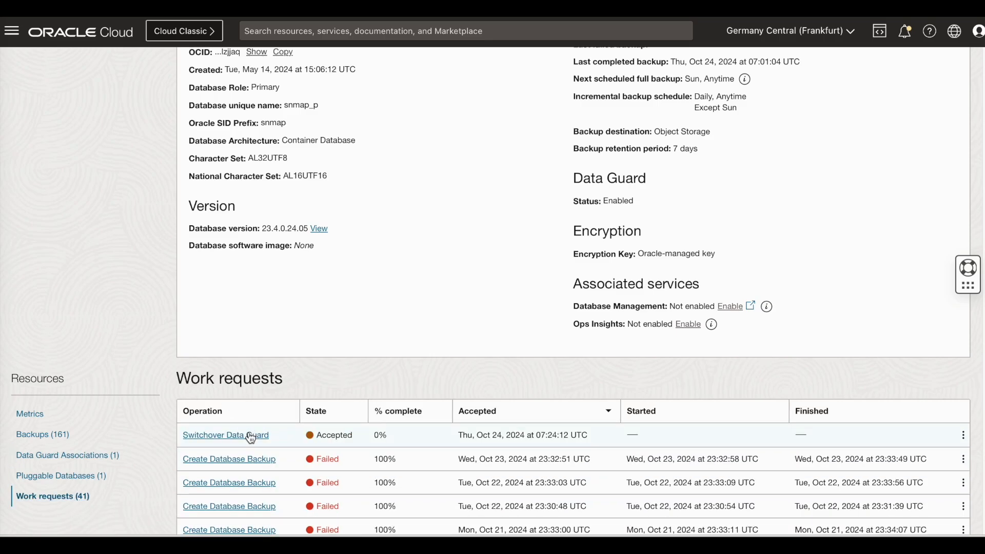
{"action": "left_click", "coordinate": [251, 437]}
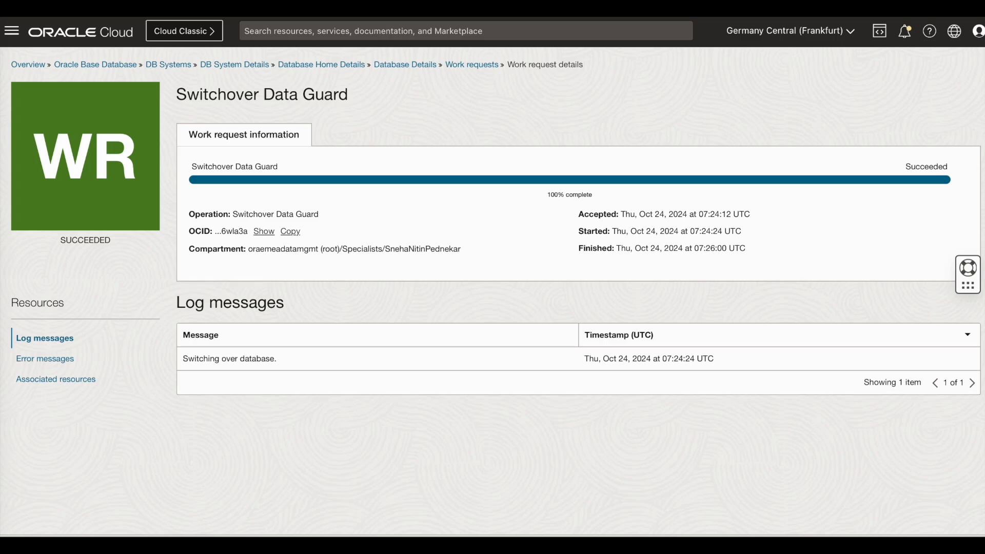
{"action": "left_click", "coordinate": [405, 64]}
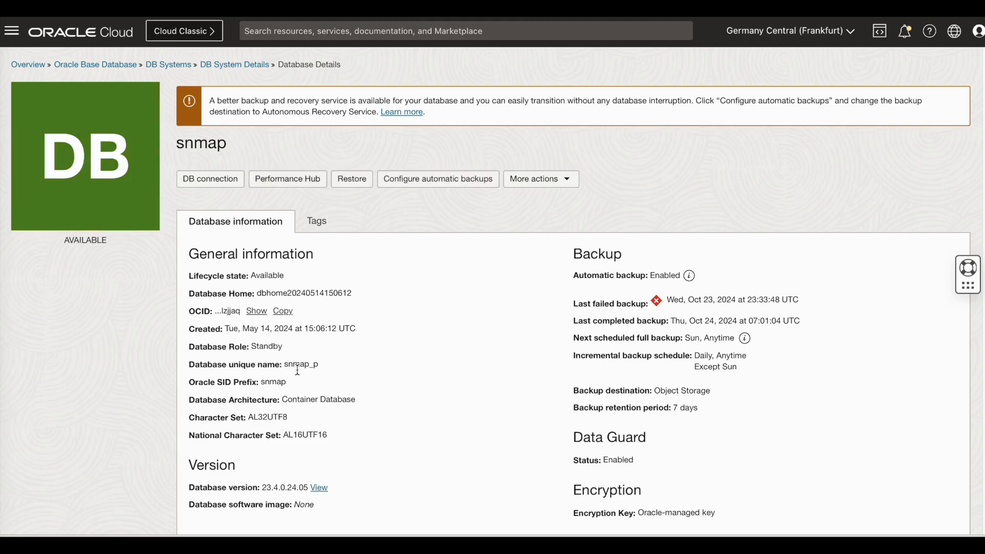
Open the peer snmap database on snmapdr from Data Guard Associations, now Primary
{"action": "scroll", "coordinate": [301, 374], "scroll_direction": "down", "scroll_amount": 6}
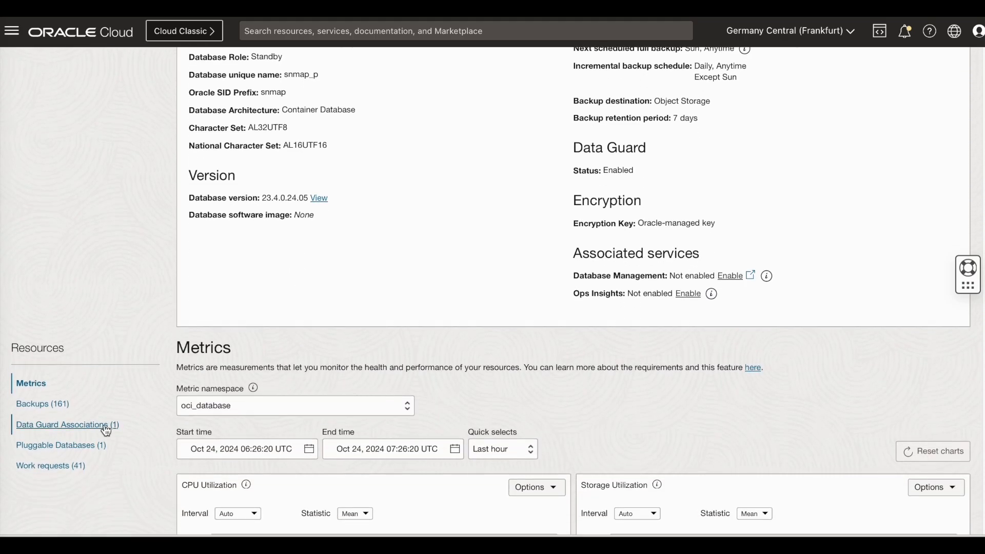
{"action": "left_click", "coordinate": [109, 424]}
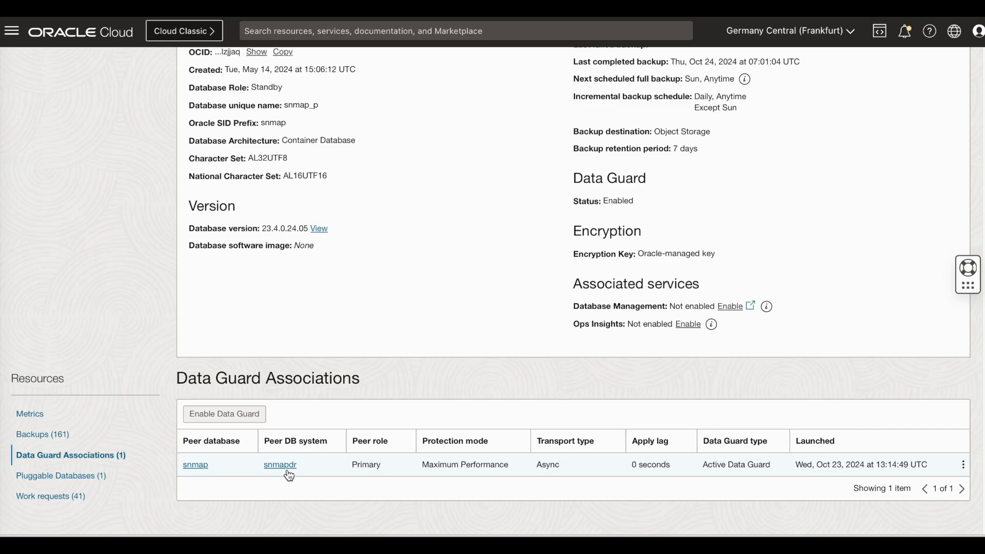
{"action": "left_click", "coordinate": [196, 465]}
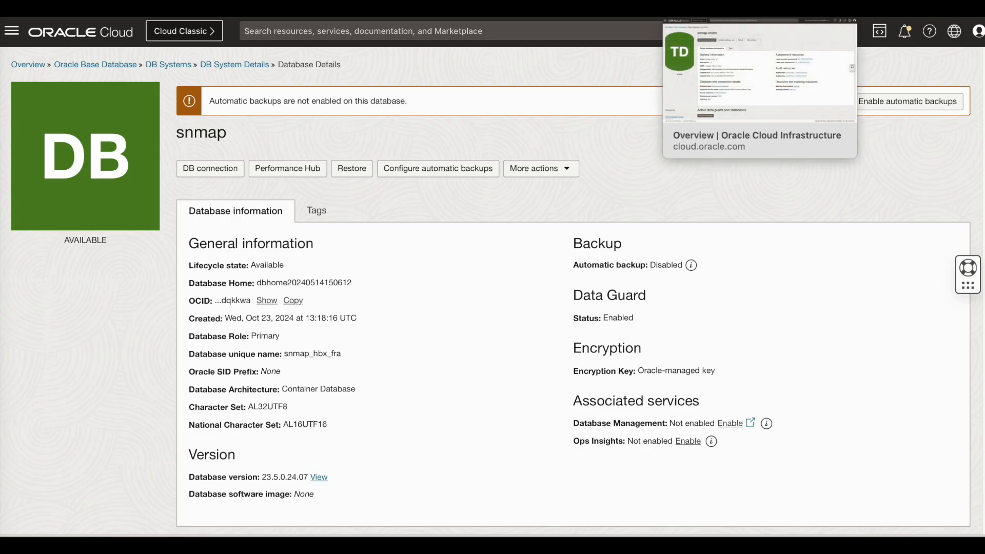
In the Data Safe tab, open the snmap-metro target from the Target databases list
{"action": "left_click", "coordinate": [759, 10]}
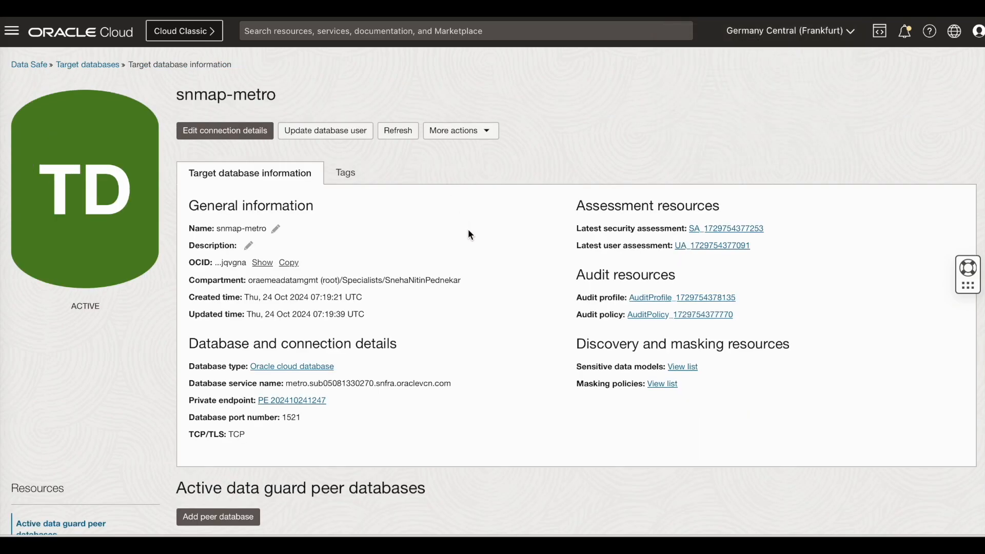
{"action": "scroll", "coordinate": [480, 262], "scroll_direction": "down", "scroll_amount": 2}
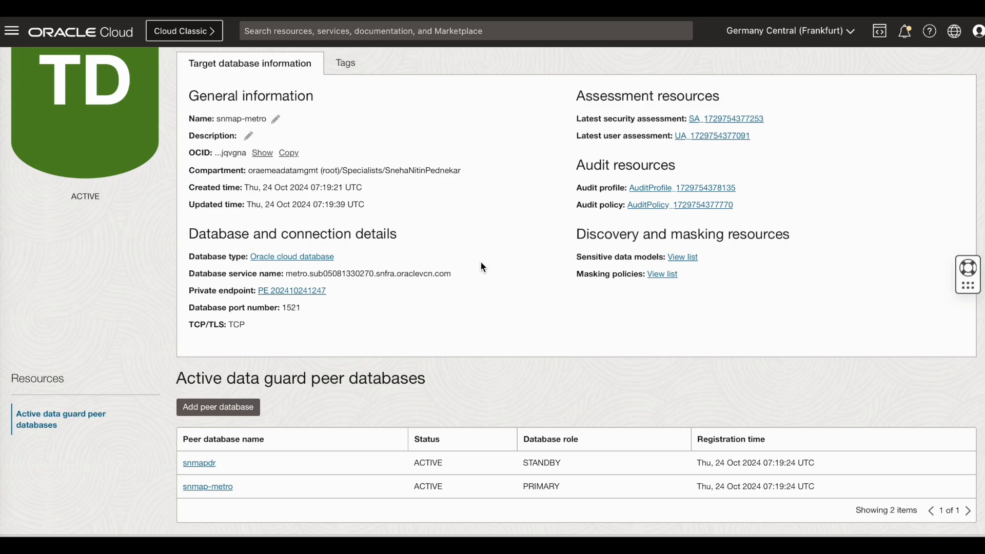
{"action": "scroll", "coordinate": [581, 282], "scroll_direction": "up", "scroll_amount": 3}
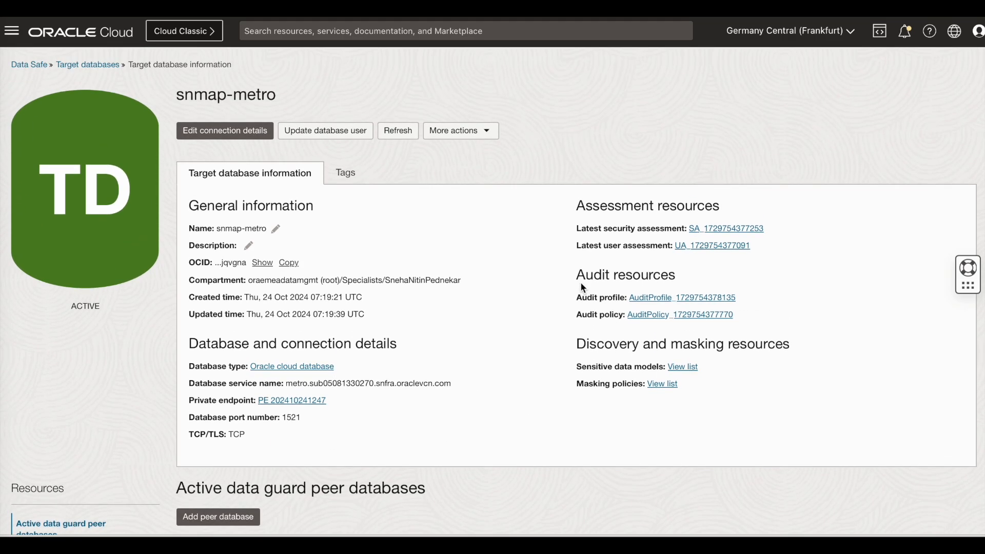
{"action": "left_click", "coordinate": [99, 63]}
{"action": "left_click", "coordinate": [239, 227]}
{"action": "scroll", "coordinate": [462, 386], "scroll_direction": "down", "scroll_amount": 3}
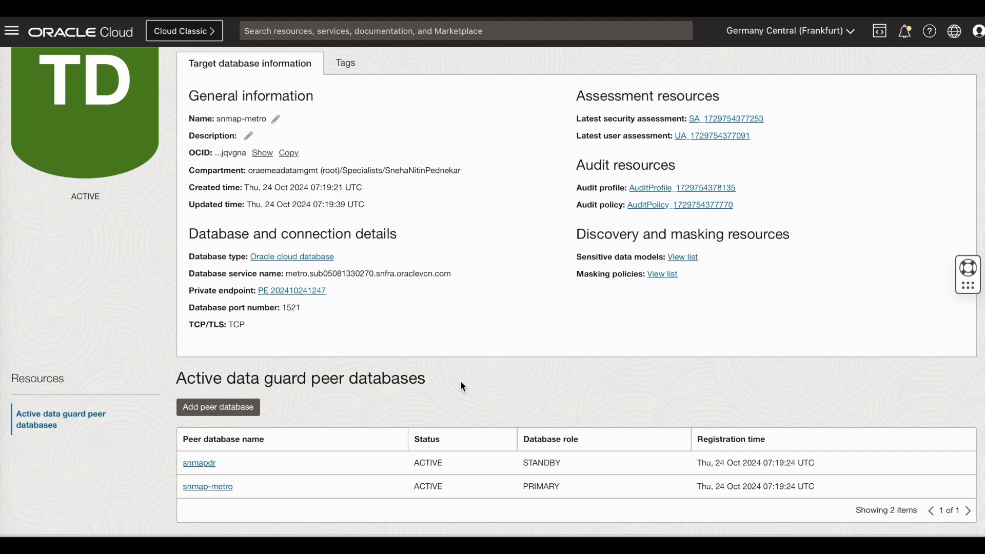
{"action": "scroll", "coordinate": [461, 386], "scroll_direction": "up", "scroll_amount": 3}
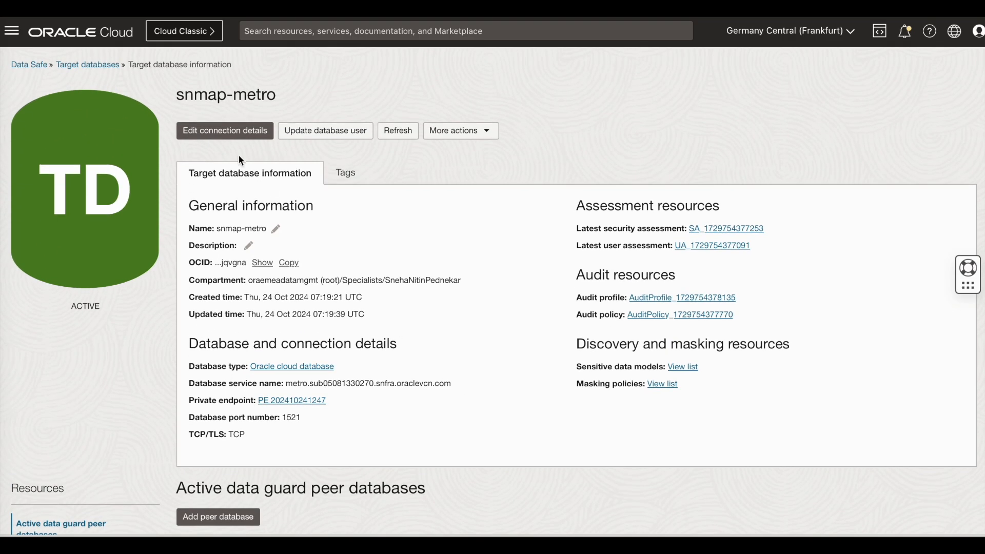
{"action": "left_click", "coordinate": [227, 138]}
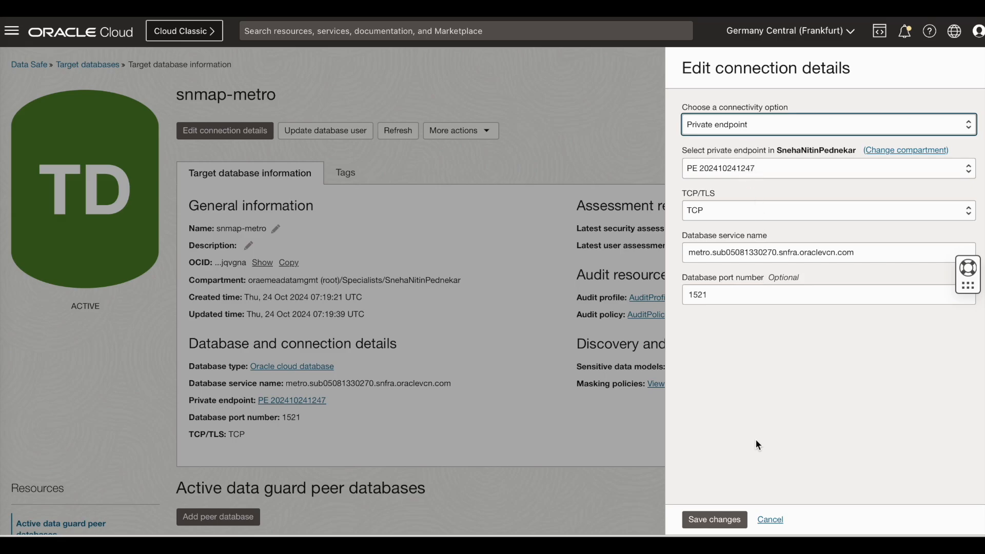
Save snmap-metro's connection details unchanged so the target returns to ACTIVE
{"action": "left_click", "coordinate": [731, 524]}
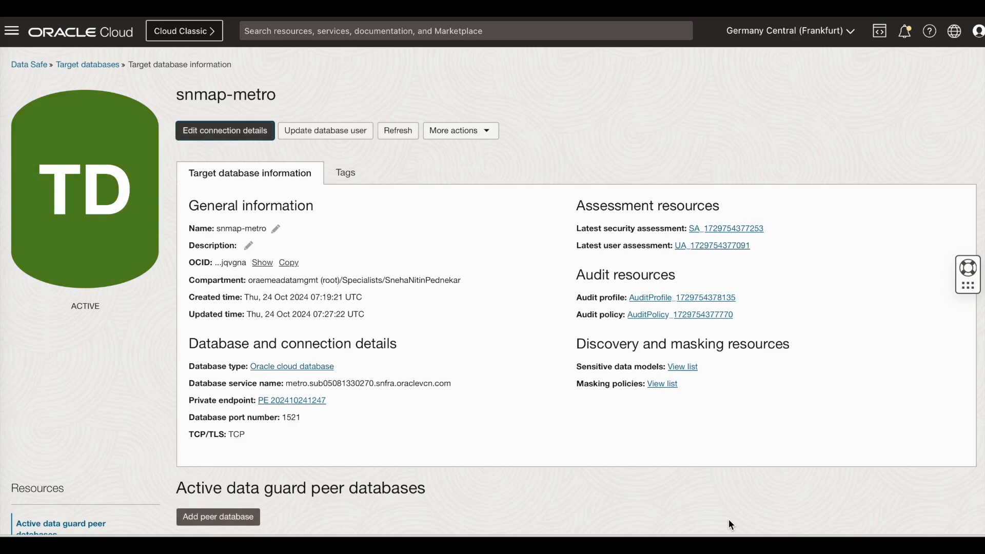
{"action": "scroll", "coordinate": [720, 519], "scroll_direction": "down", "scroll_amount": 3}
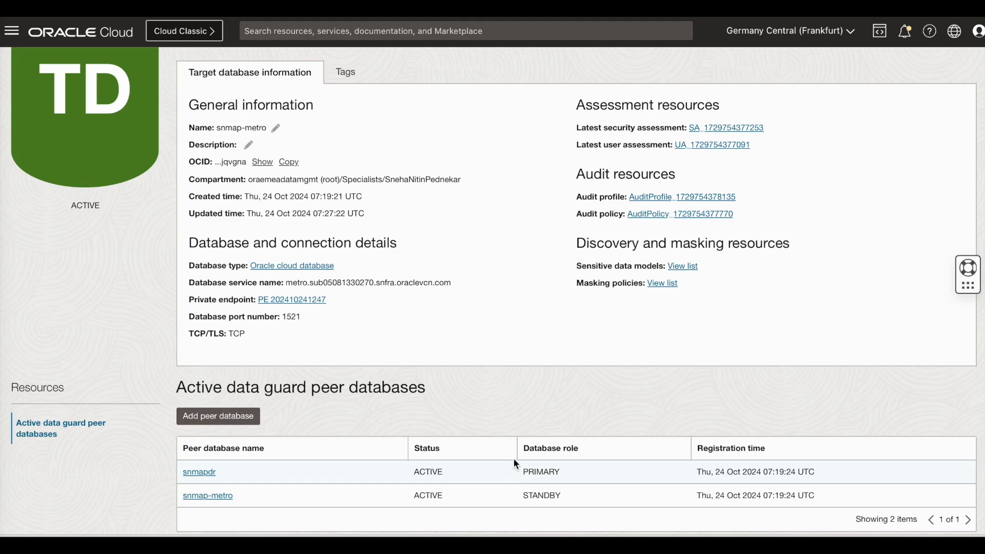
{"action": "scroll", "coordinate": [516, 400], "scroll_direction": "up", "scroll_amount": 3}
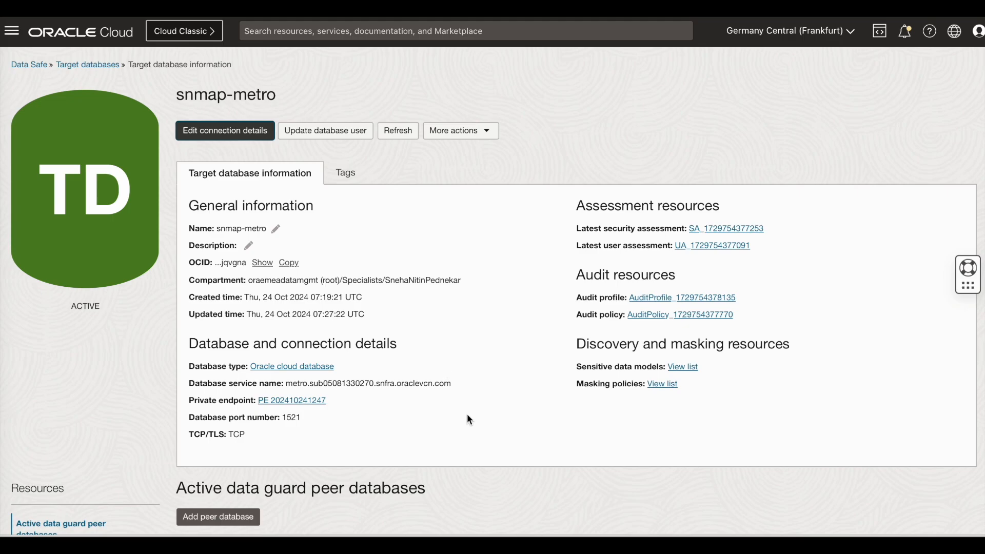
{"action": "left_click", "coordinate": [76, 64]}
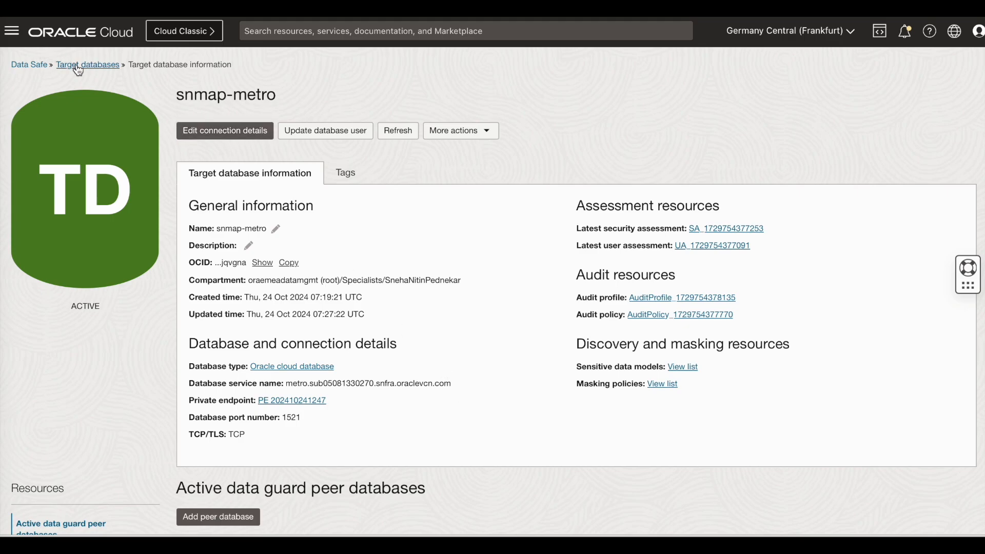
Go to the Data Safe overview and open the Security center dashboard
{"action": "left_click", "coordinate": [34, 65]}
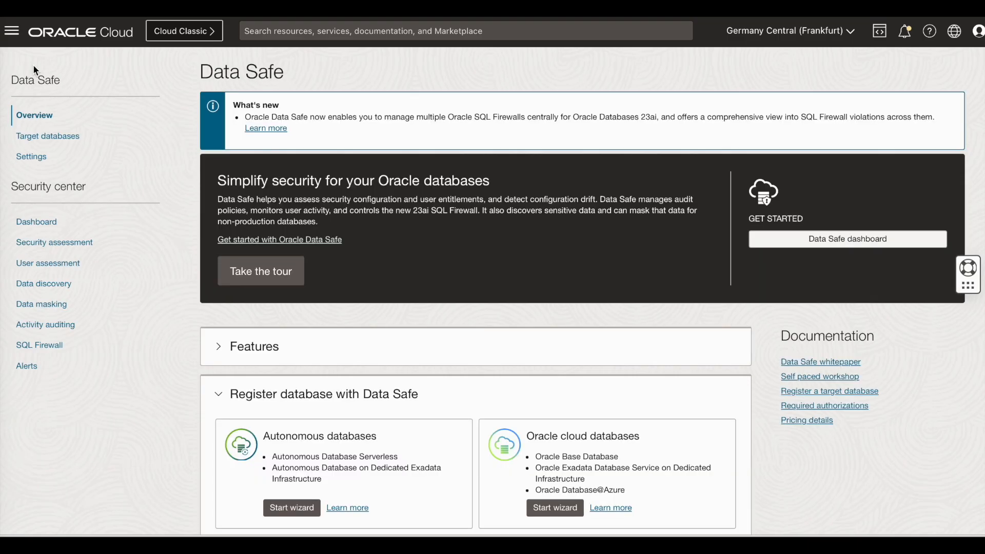
{"action": "left_click", "coordinate": [44, 222]}
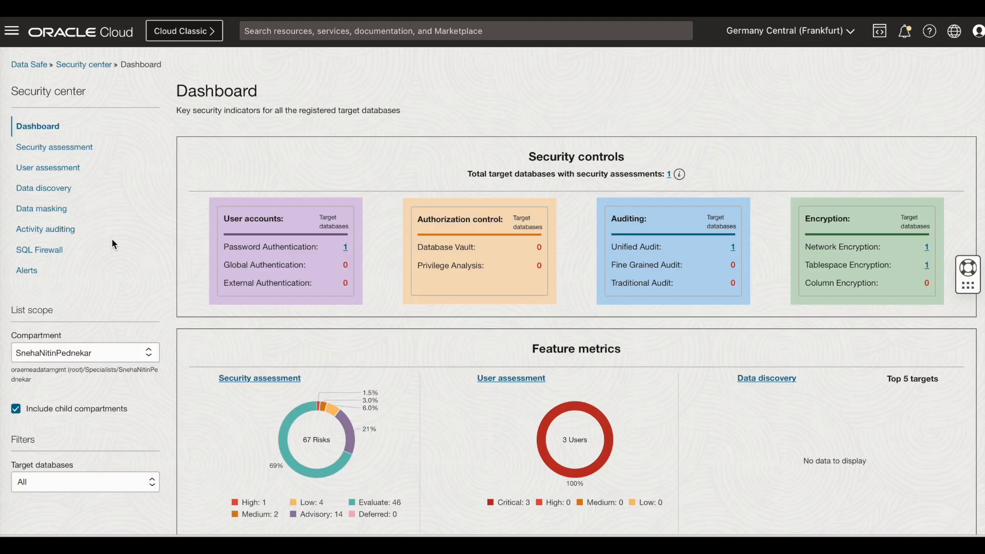